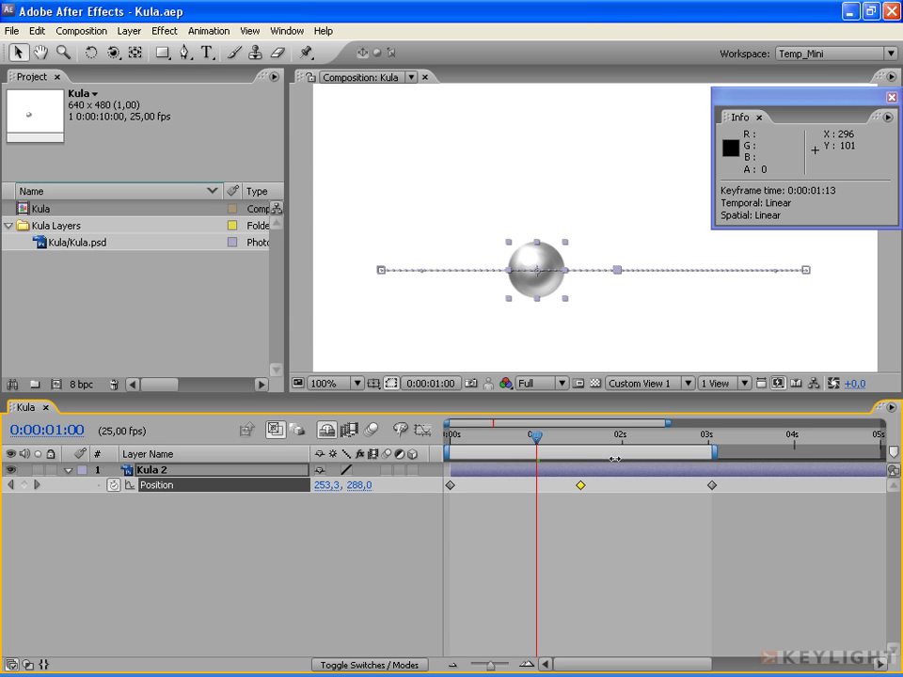
Delete the Kula 2 layer, leaving the Kula composition with no layers.
{"action": "left_click", "coordinate": [174, 473]}
{"action": "key", "text": "Delete"}
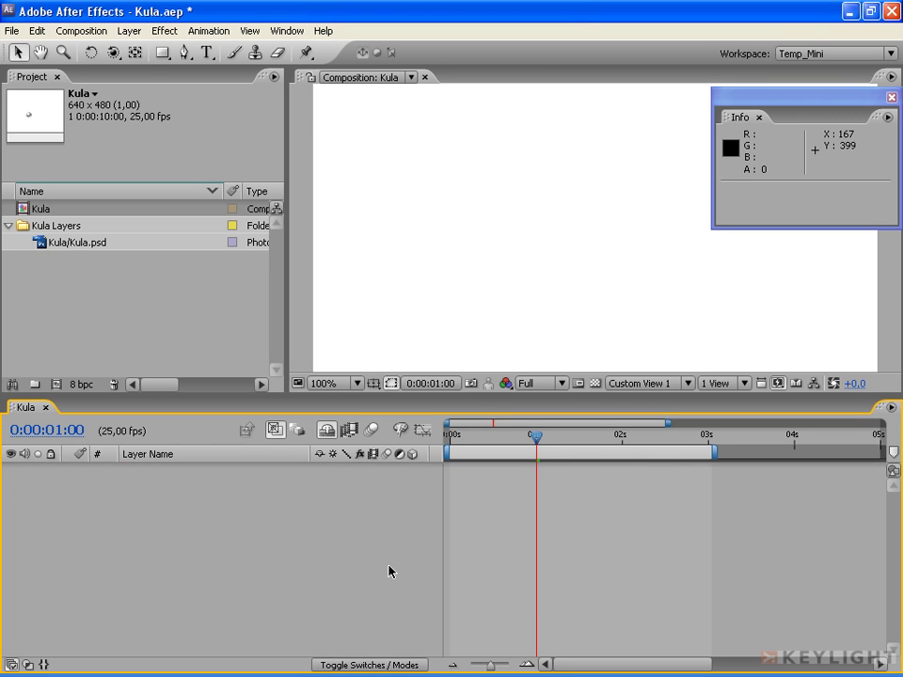
Unhide the shy Kula layer, make the ball visible, and close the Project panel.
{"action": "left_click", "coordinate": [327, 430]}
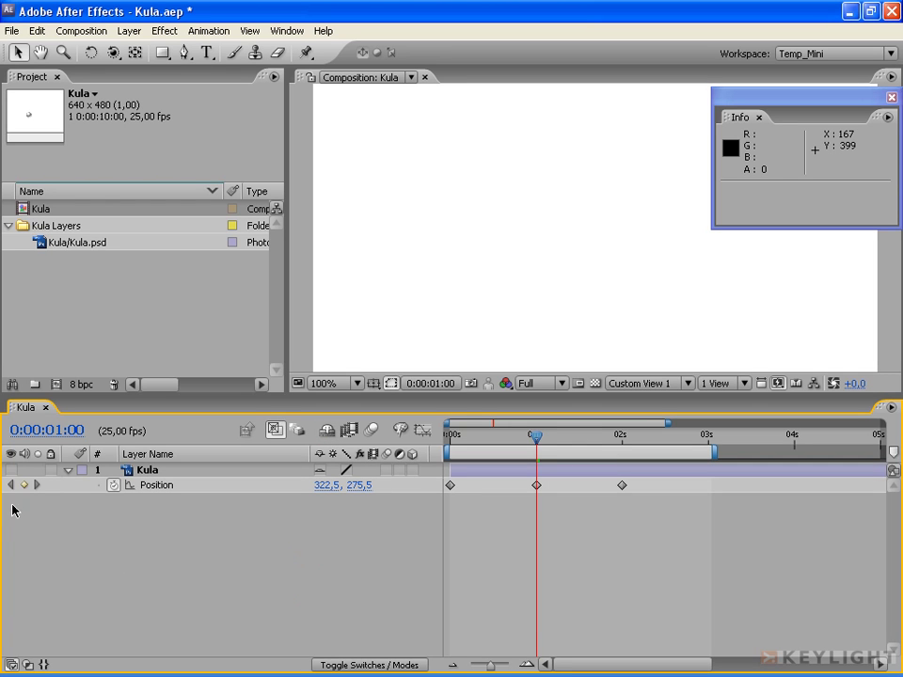
{"action": "left_click", "coordinate": [10, 469]}
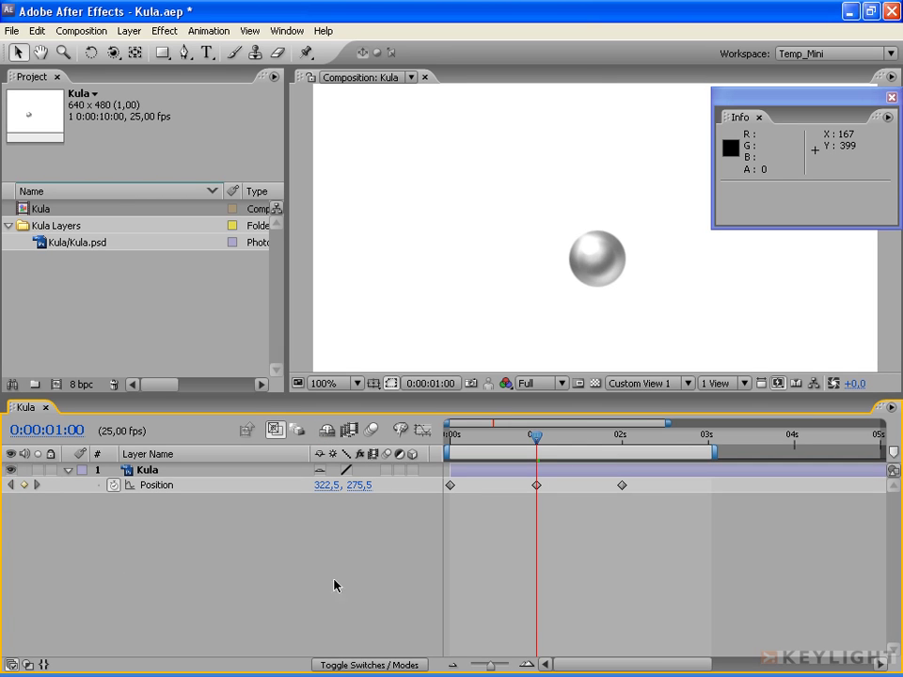
{"action": "left_click", "coordinate": [274, 572]}
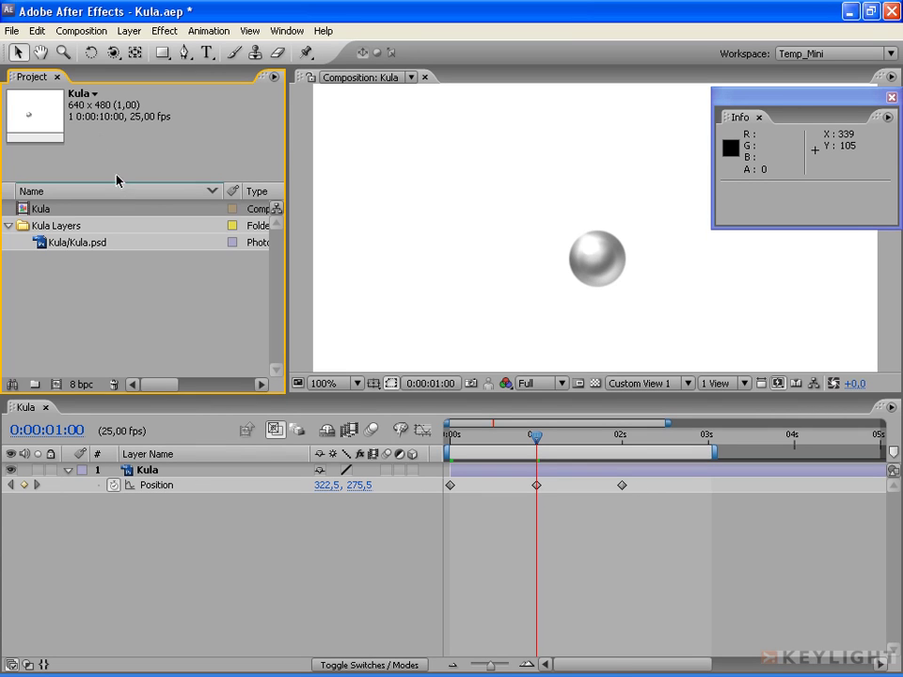
{"action": "left_click", "coordinate": [56, 77]}
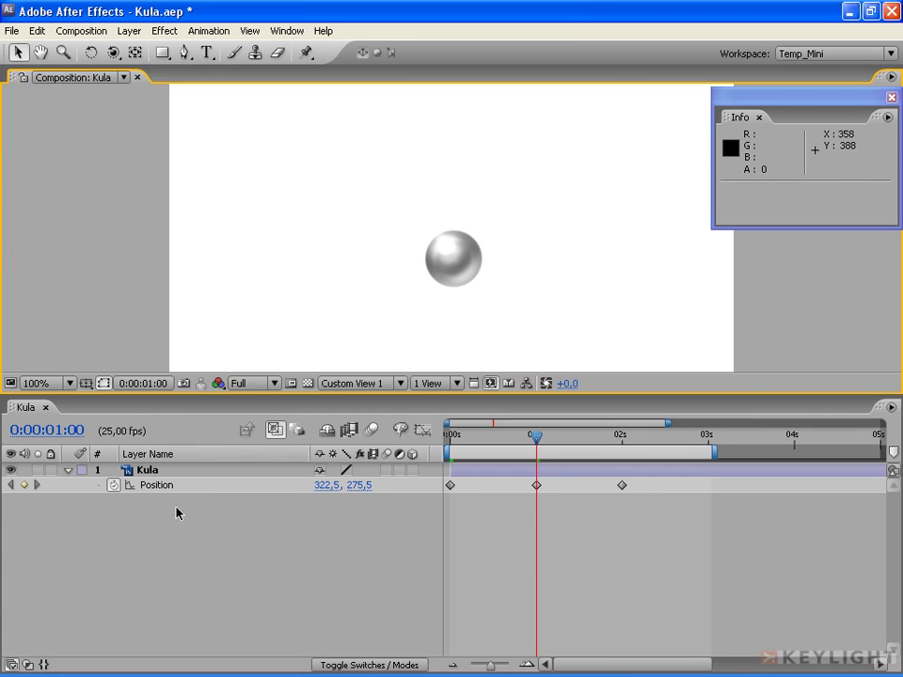
Reveal the Kula layer's keyframed Anchor Point, Position, Scale, Rotation and Opacity properties with U.
{"action": "left_click", "coordinate": [150, 470]}
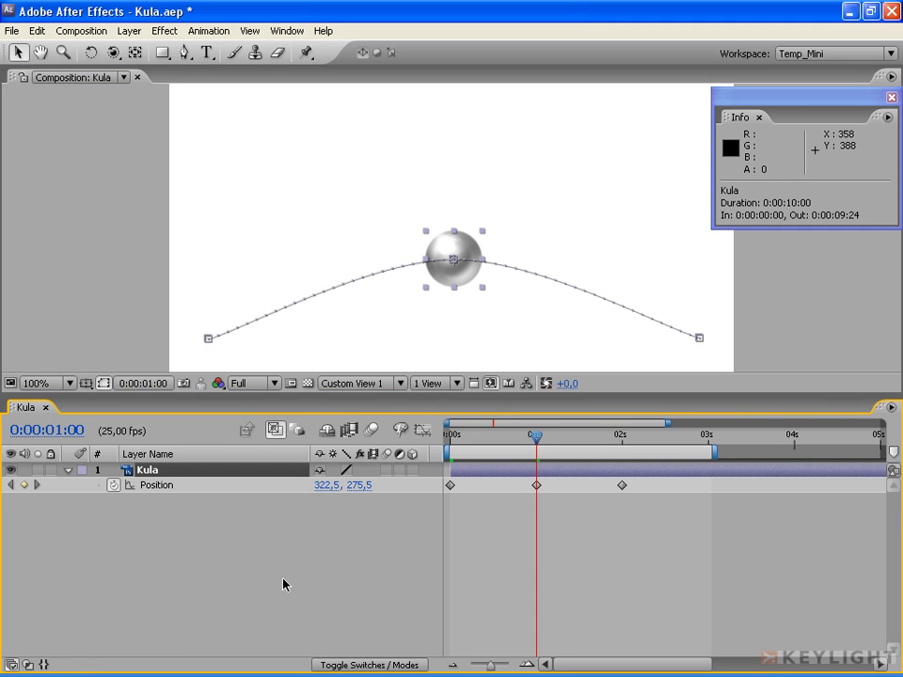
{"action": "key", "text": "u"}
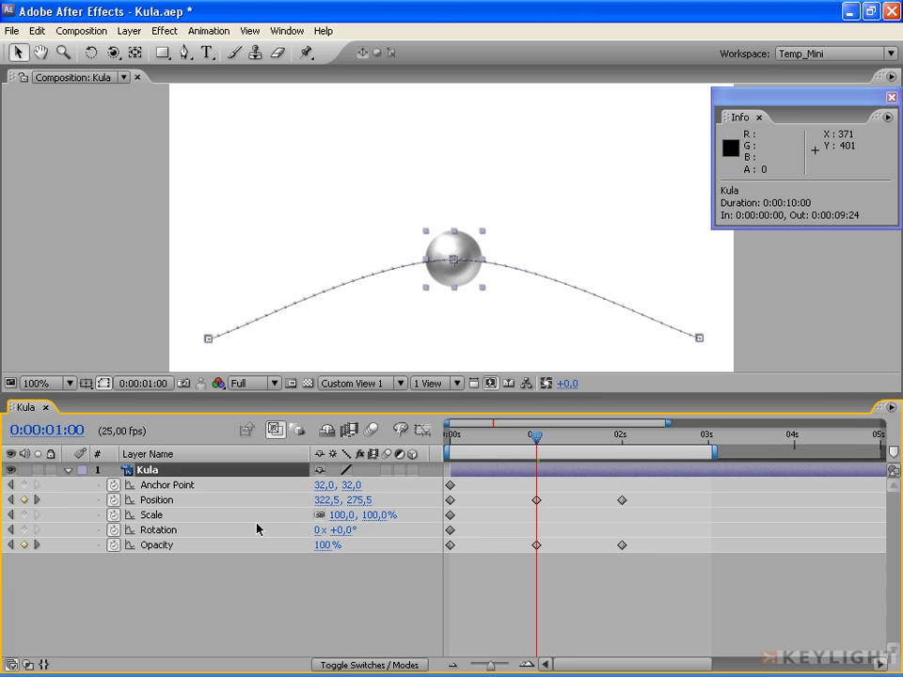
Clear the Anchor Point, Scale and Rotation keyframes, then scrub to preview the ball's arched motion.
{"action": "left_click", "coordinate": [178, 486]}
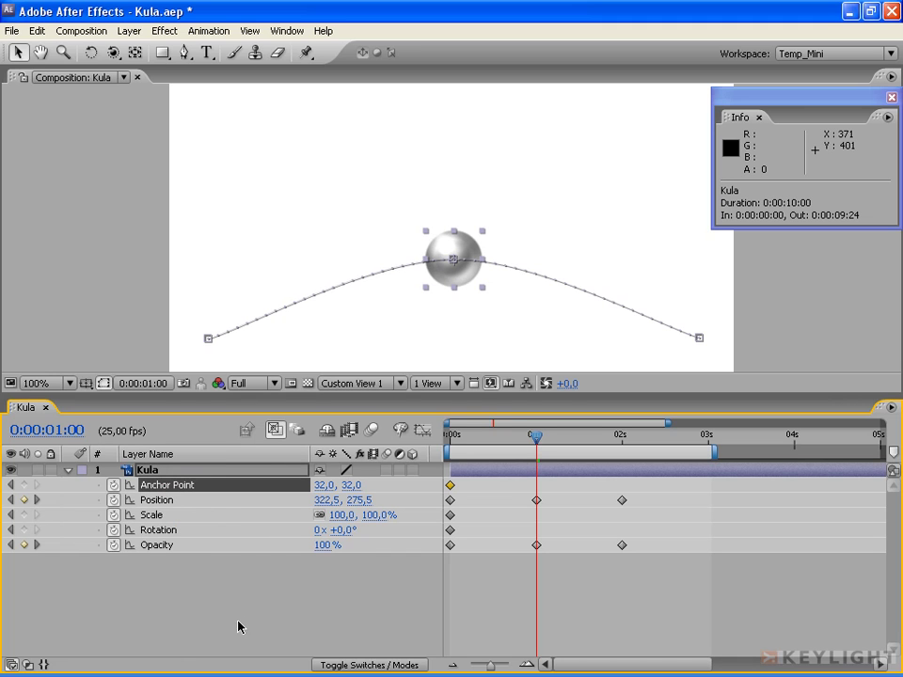
{"action": "left_click", "coordinate": [158, 518], "text": "ctrl"}
{"action": "left_click", "coordinate": [158, 532], "text": "ctrl"}
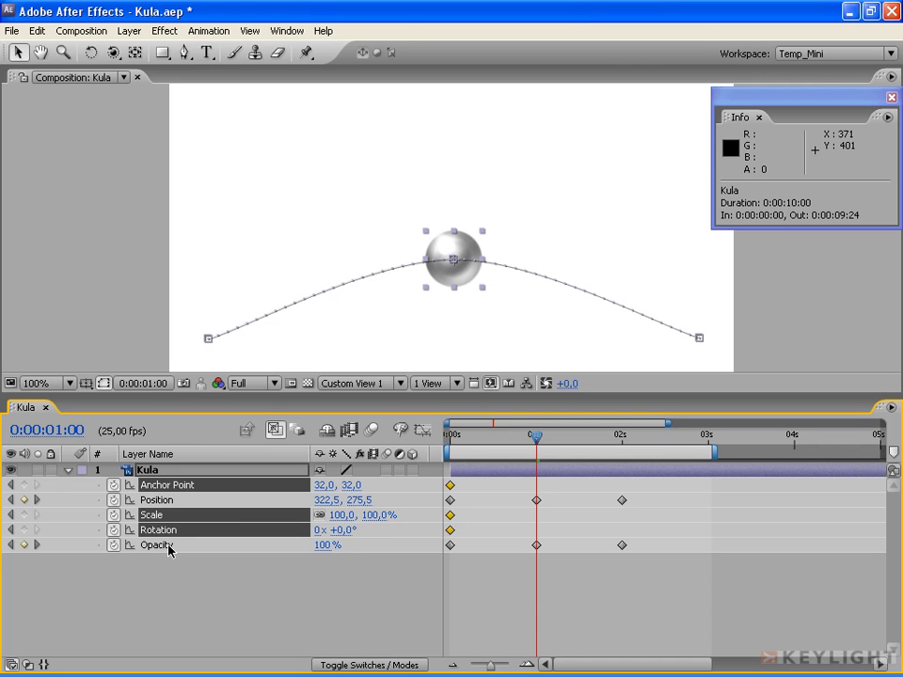
{"action": "left_click", "coordinate": [114, 487]}
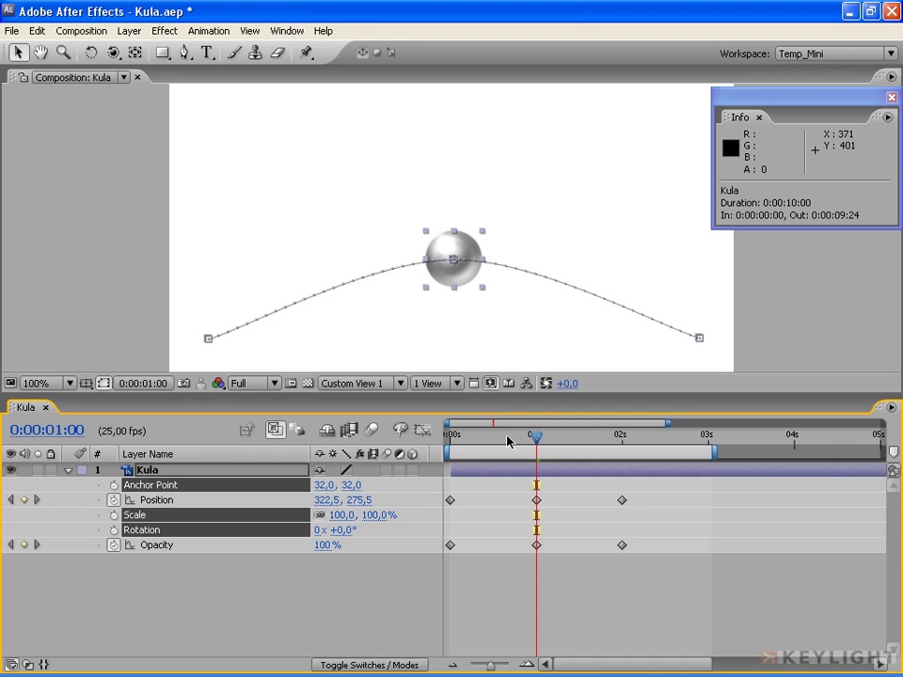
{"action": "mouse_move", "coordinate": [536, 435]}
{"action": "left_mouse_down"}
{"action": "mouse_move", "coordinate": [451, 442]}
{"action": "mouse_move", "coordinate": [623, 444]}
{"action": "mouse_move", "coordinate": [447, 442]}
{"action": "mouse_move", "coordinate": [658, 439]}
{"action": "mouse_move", "coordinate": [510, 440]}
{"action": "mouse_move", "coordinate": [537, 440]}
{"action": "left_mouse_up"}
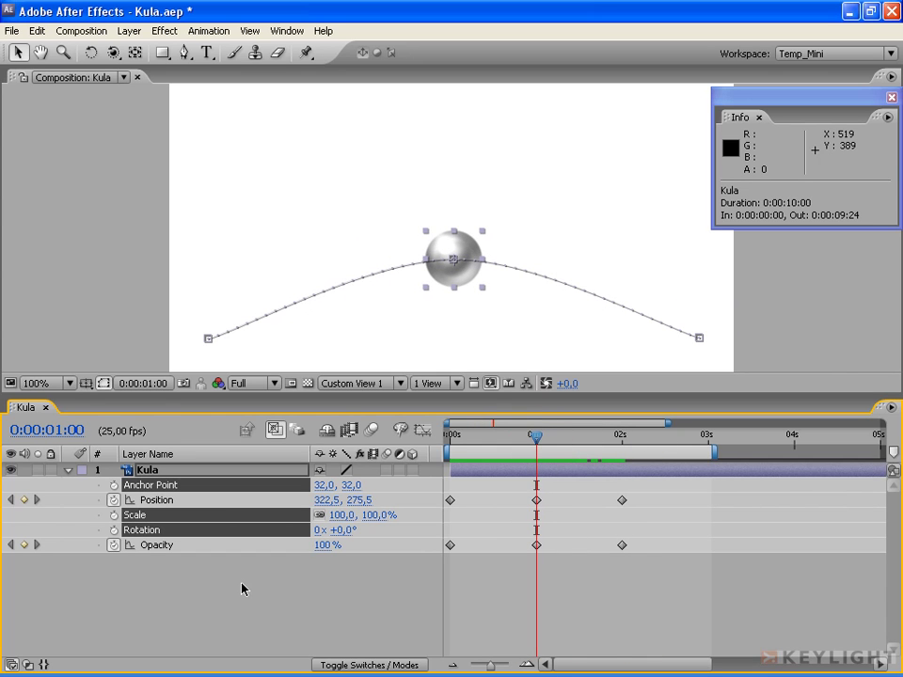
Deselect the layer and switch the timeline to a taller Graph Editor showing a 0–100 value graph.
{"action": "left_click", "coordinate": [179, 583]}
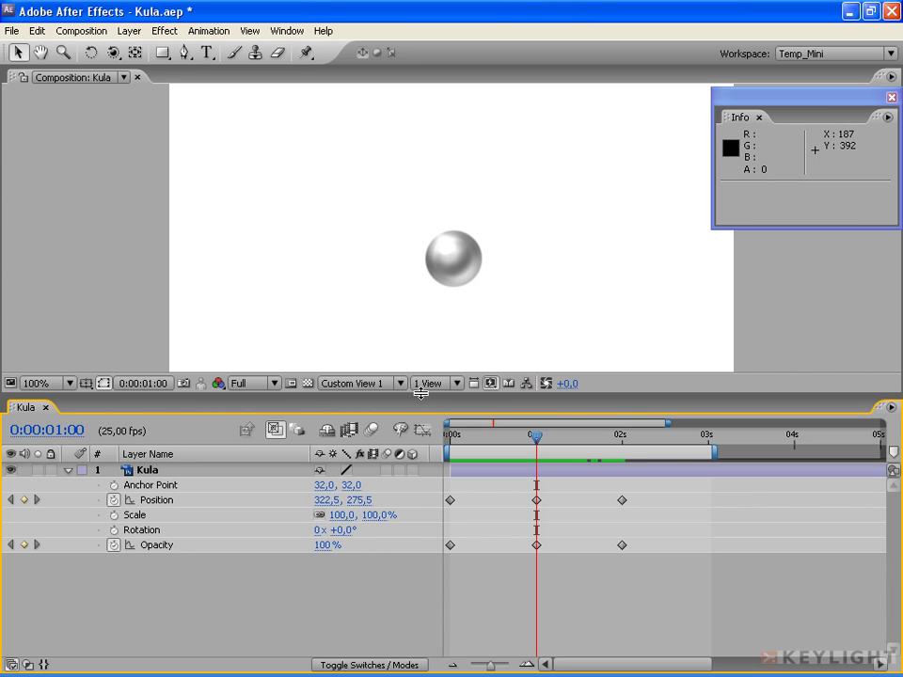
{"action": "mouse_move", "coordinate": [421, 394]}
{"action": "left_mouse_down"}
{"action": "mouse_move", "coordinate": [401, 485]}
{"action": "mouse_move", "coordinate": [400, 475]}
{"action": "left_mouse_up"}
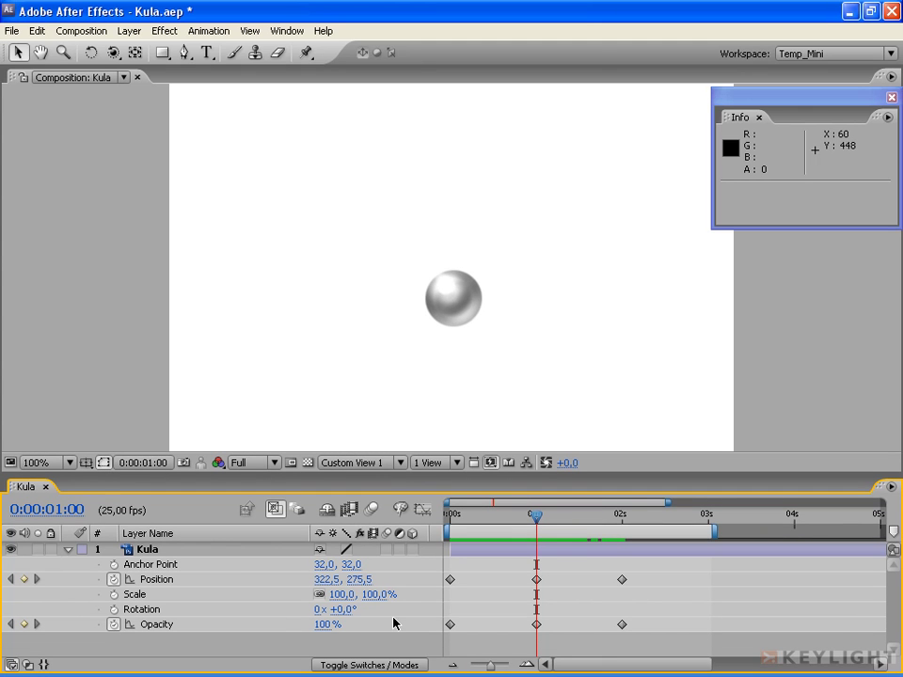
{"action": "left_click", "coordinate": [423, 511]}
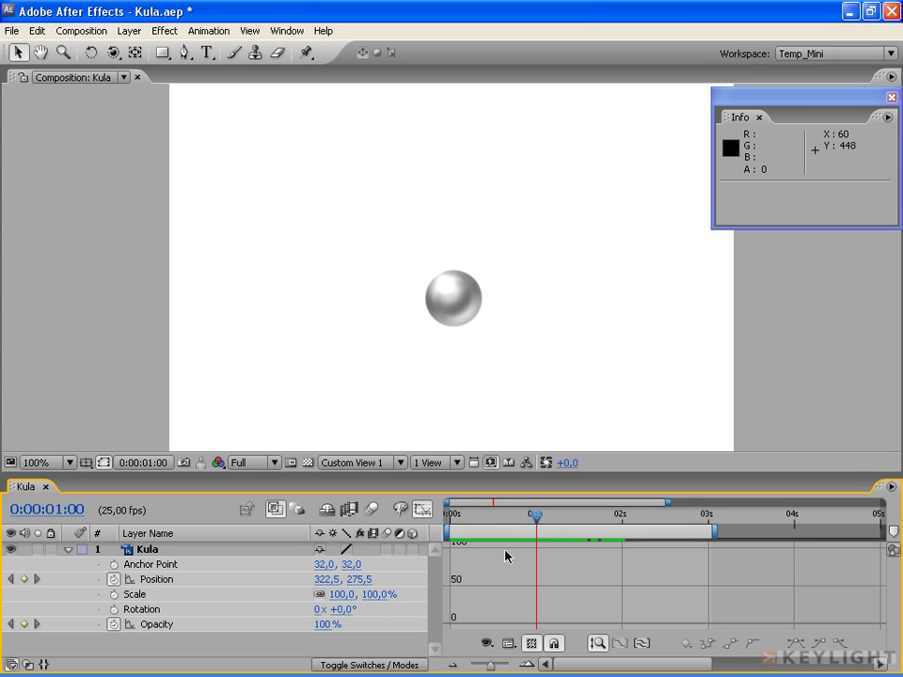
{"action": "mouse_move", "coordinate": [519, 476]}
{"action": "left_mouse_down"}
{"action": "mouse_move", "coordinate": [524, 389]}
{"action": "mouse_move", "coordinate": [523, 405]}
{"action": "left_mouse_up"}
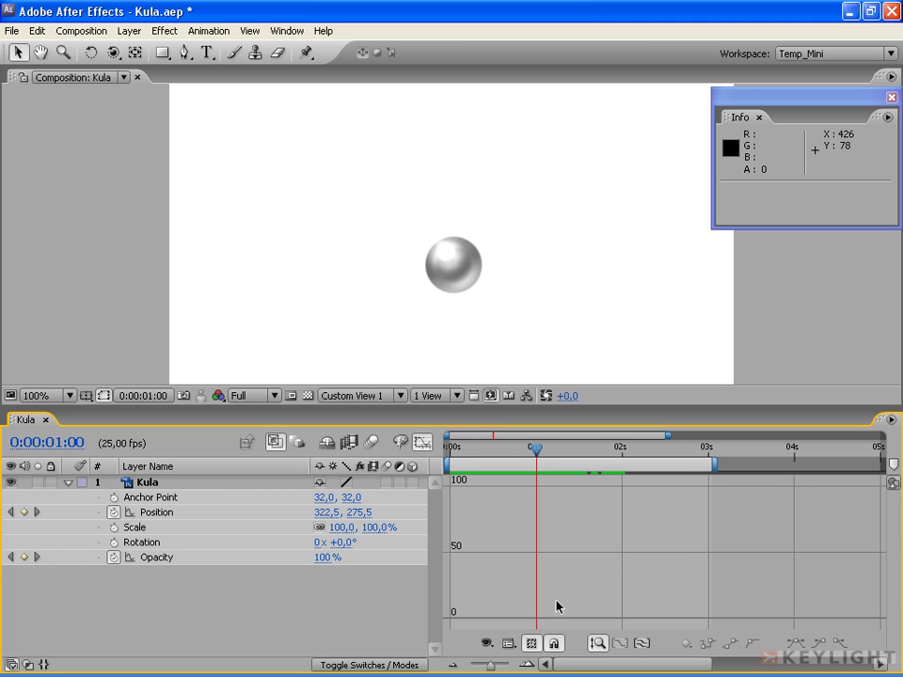
Select the Kula layer and show its animated Position and Opacity curves via Show Animated Properties.
{"action": "left_click", "coordinate": [147, 483]}
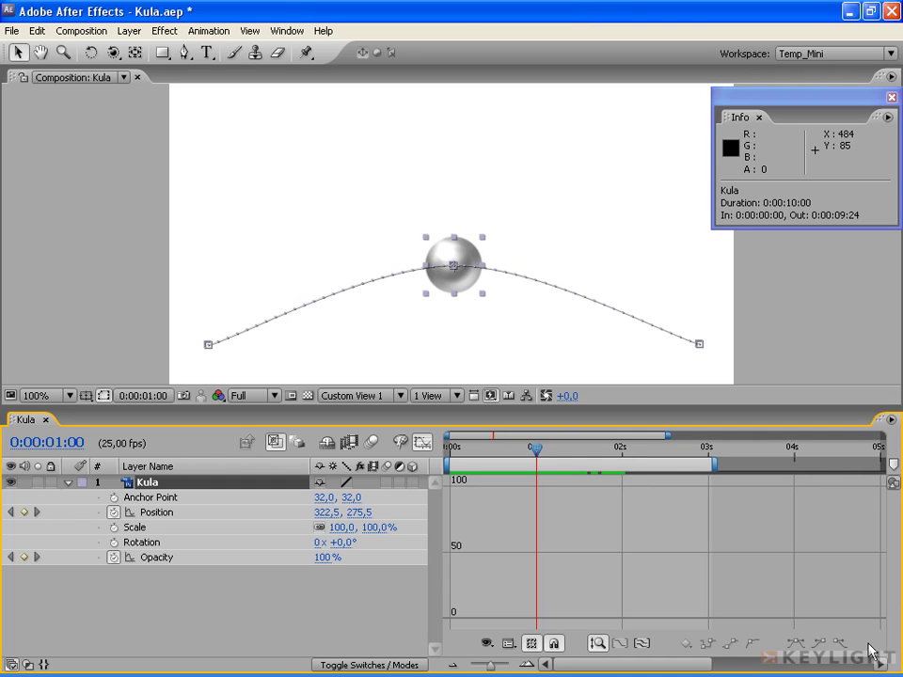
{"action": "left_click", "coordinate": [489, 645]}
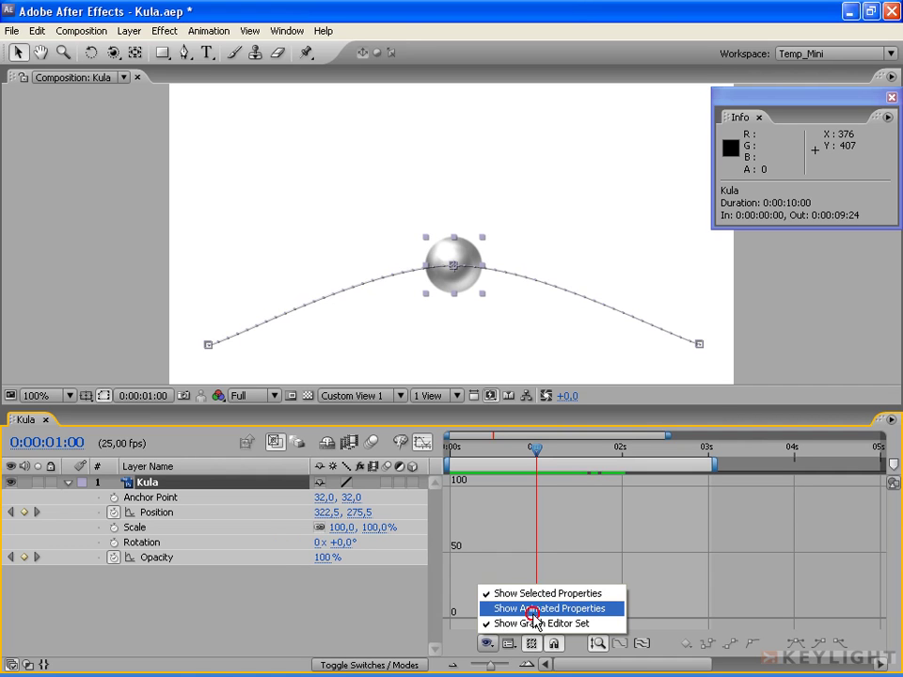
{"action": "left_click", "coordinate": [537, 619]}
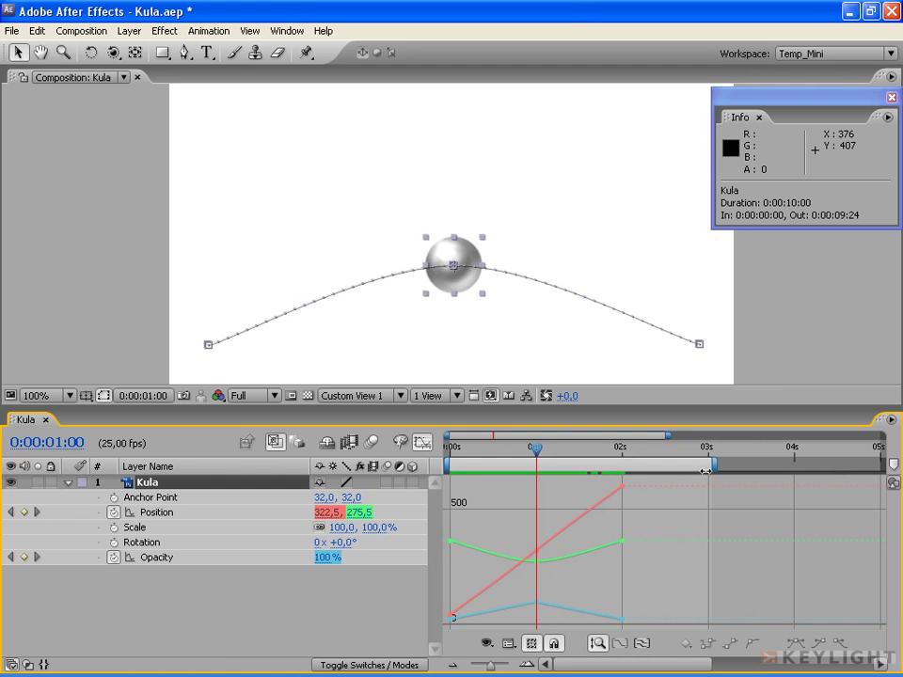
{"action": "left_click", "coordinate": [488, 642]}
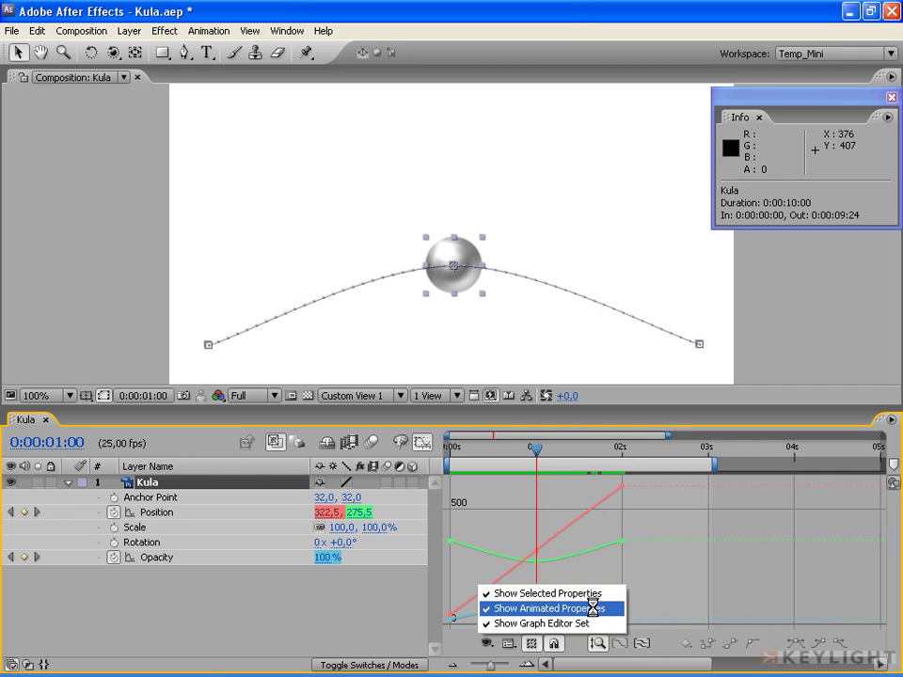
{"action": "left_click", "coordinate": [461, 19]}
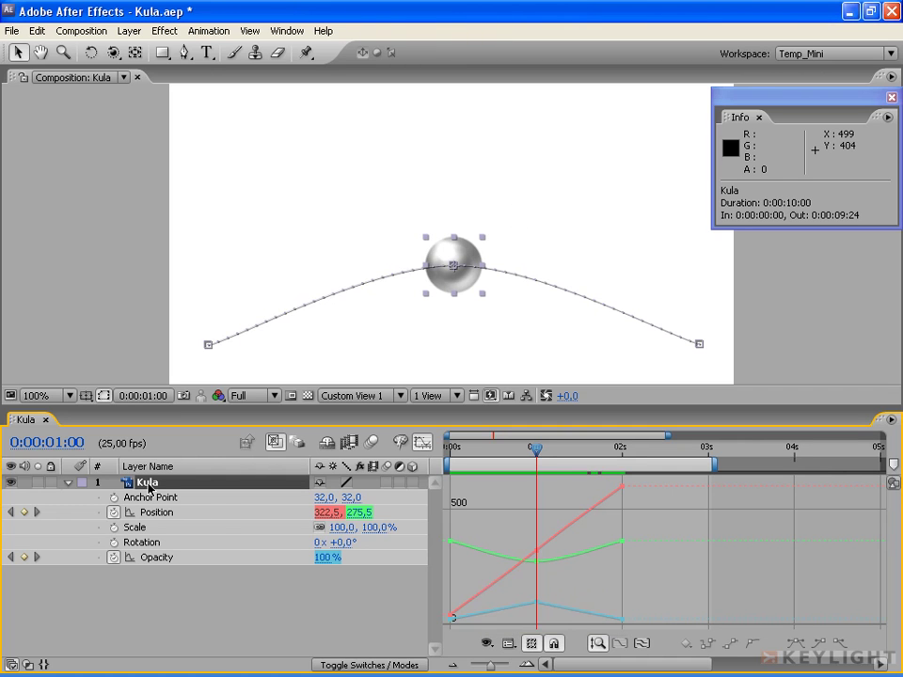
{"action": "left_click", "coordinate": [181, 539]}
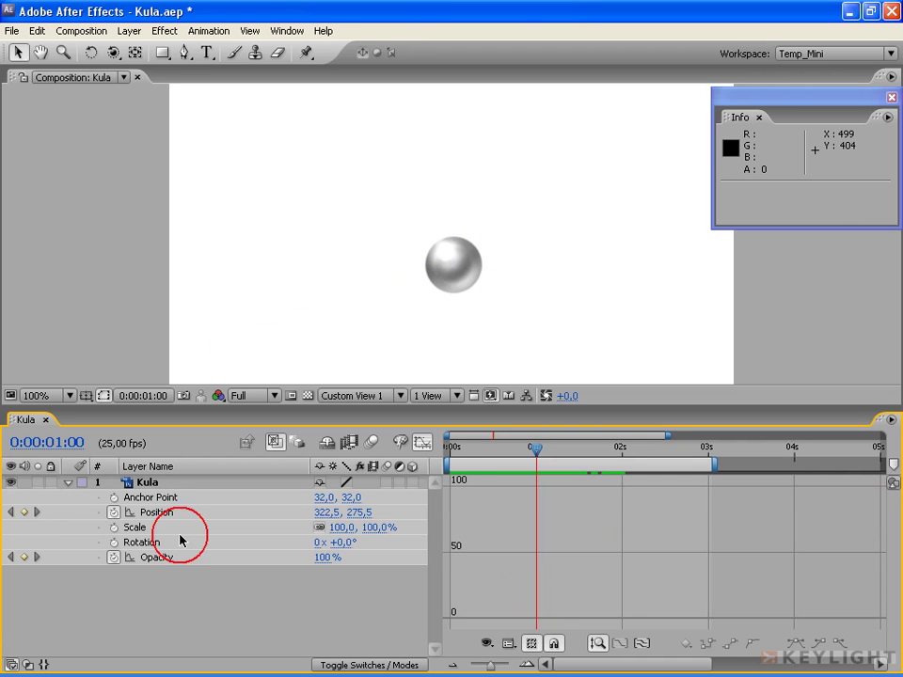
{"action": "left_click", "coordinate": [153, 482]}
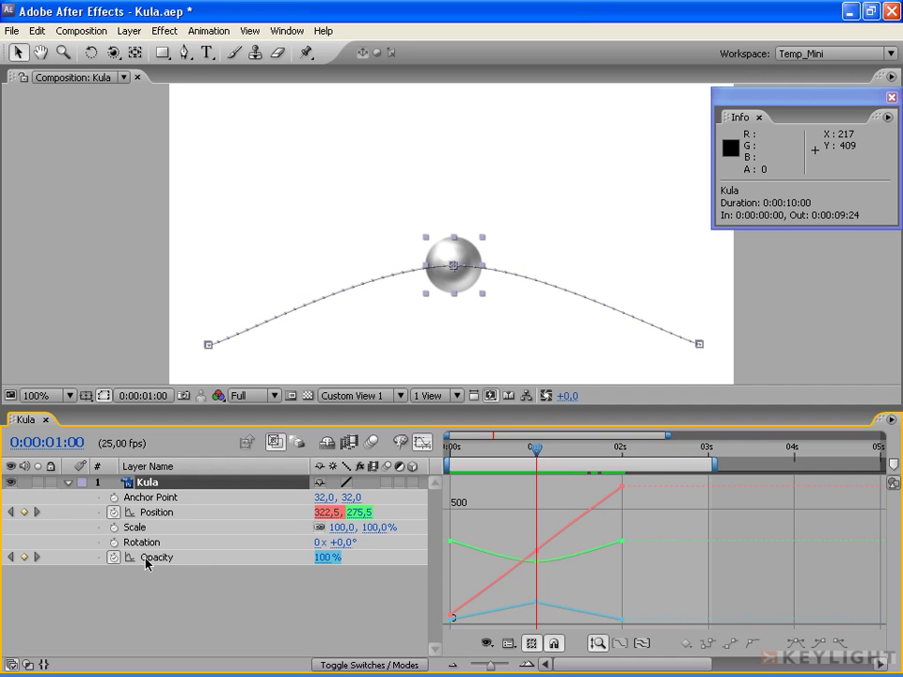
{"action": "left_click", "coordinate": [487, 645]}
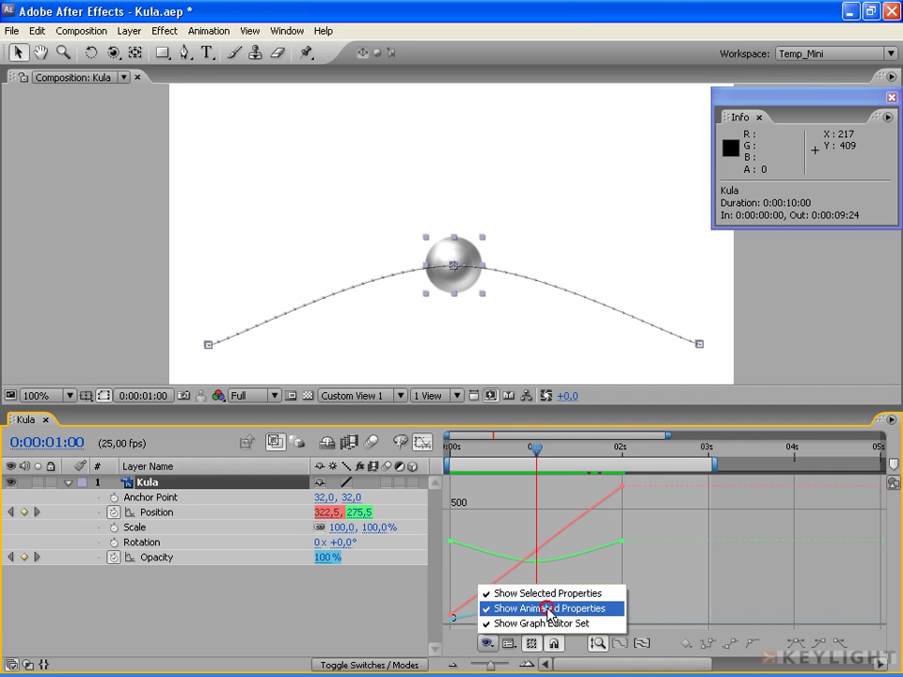
{"action": "left_click", "coordinate": [550, 609]}
{"action": "left_click", "coordinate": [487, 644]}
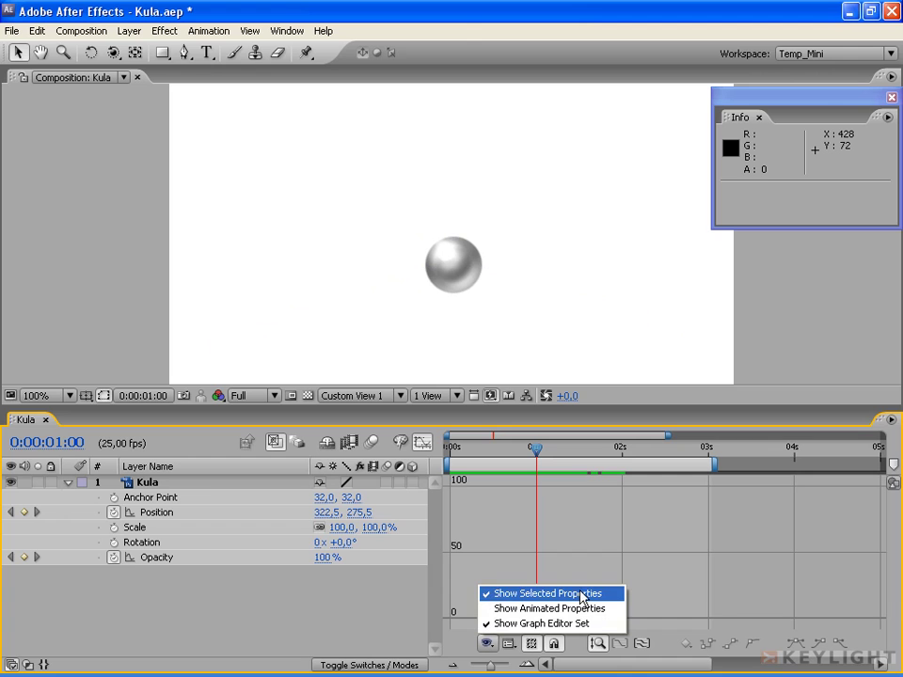
{"action": "left_click", "coordinate": [458, 28]}
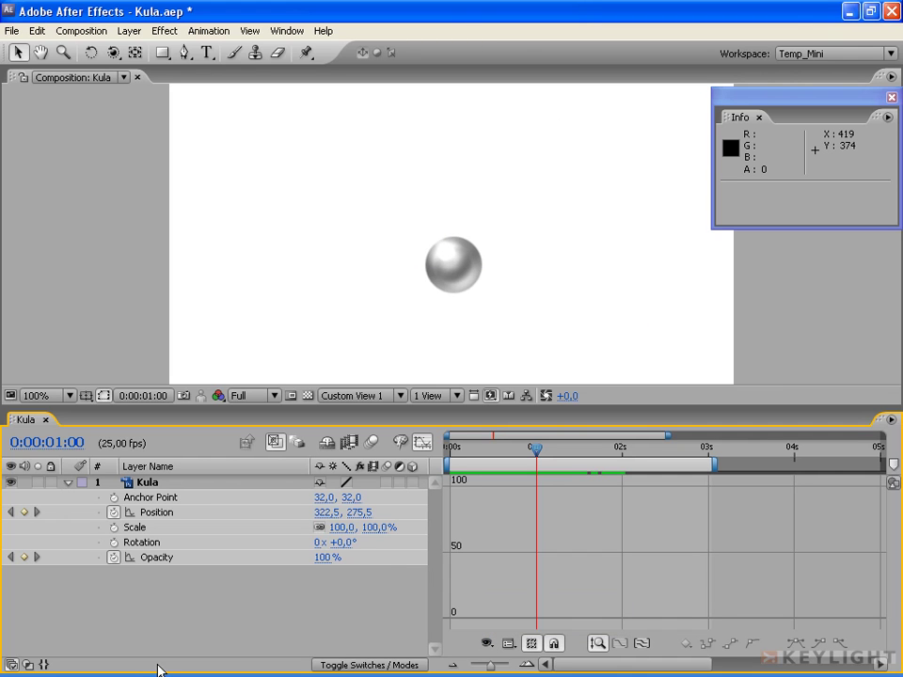
{"action": "left_click", "coordinate": [167, 512]}
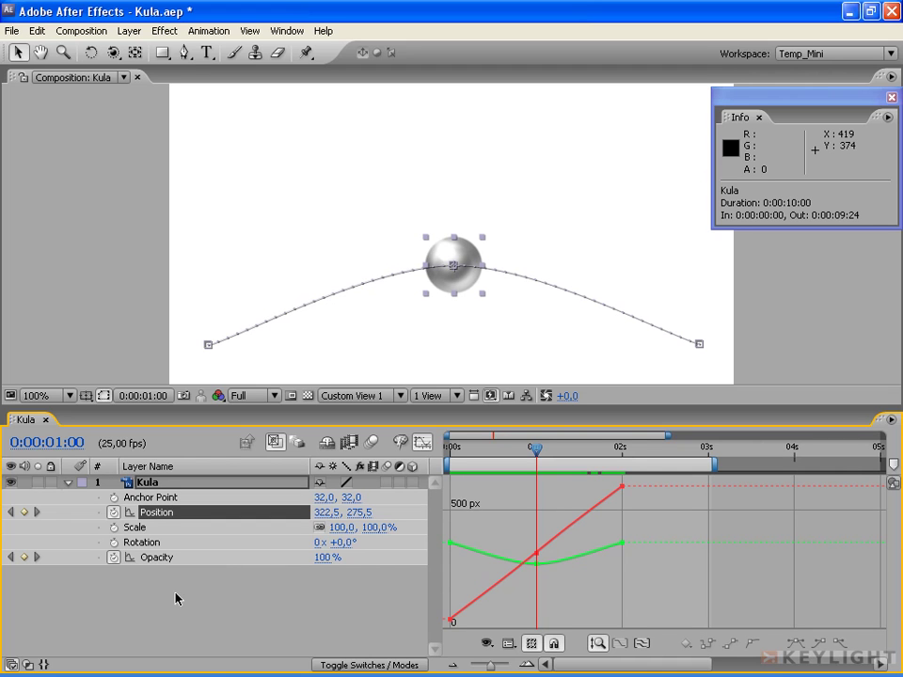
{"action": "left_click", "coordinate": [158, 558], "text": "shift"}
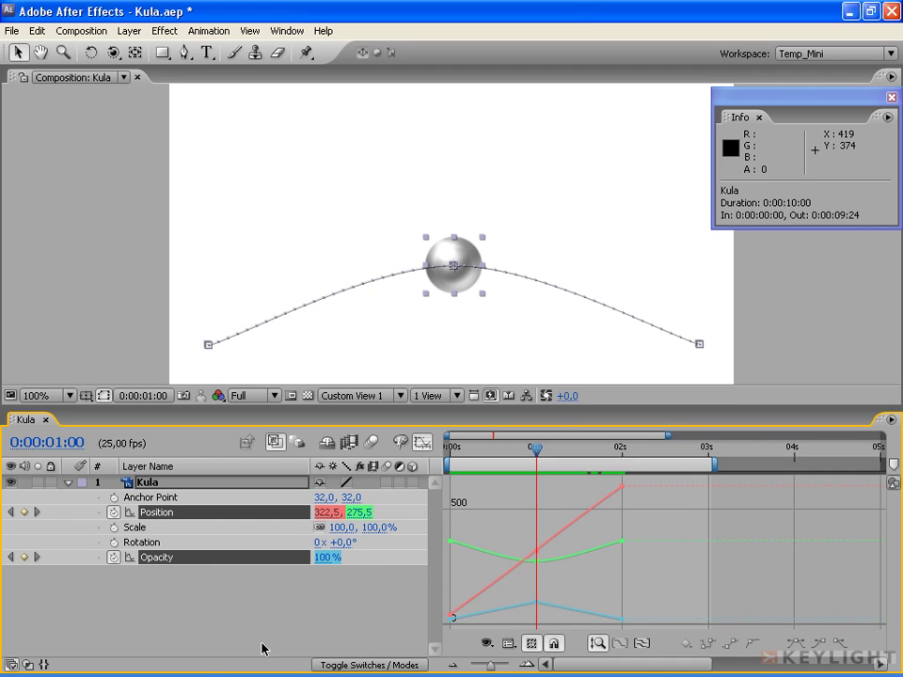
{"action": "left_click", "coordinate": [198, 606]}
{"action": "left_click", "coordinate": [486, 643]}
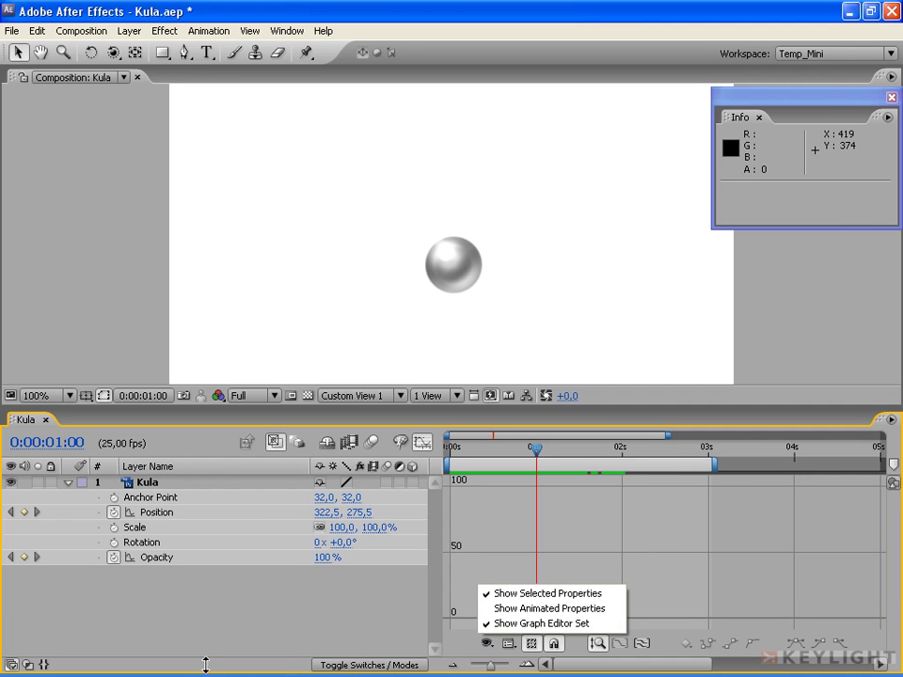
{"action": "left_click", "coordinate": [528, 623]}
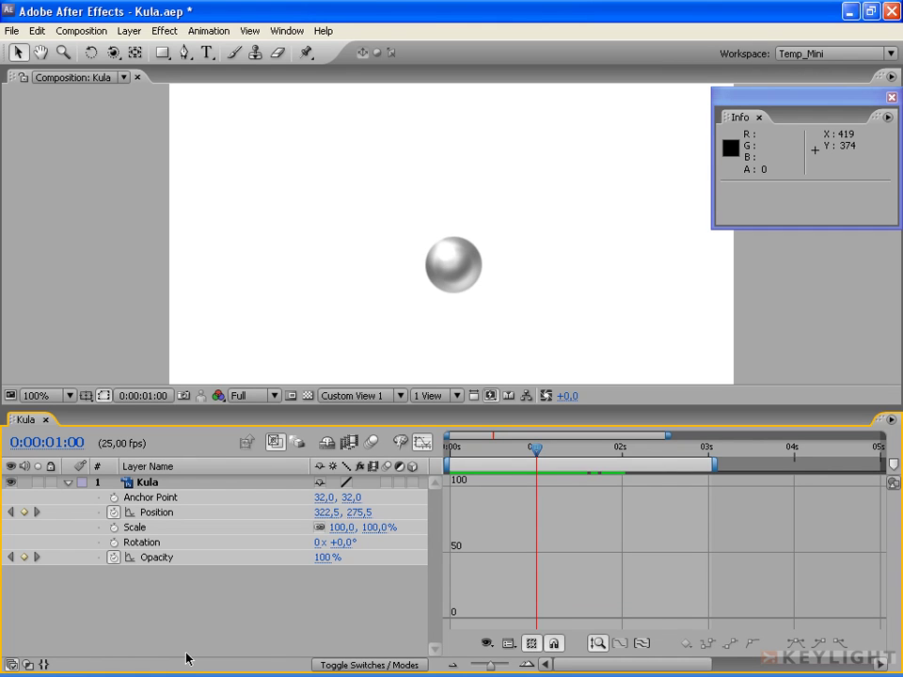
Add Opacity to the Graph Editor set and return the timeline to keyframe bar view.
{"action": "left_click", "coordinate": [130, 558]}
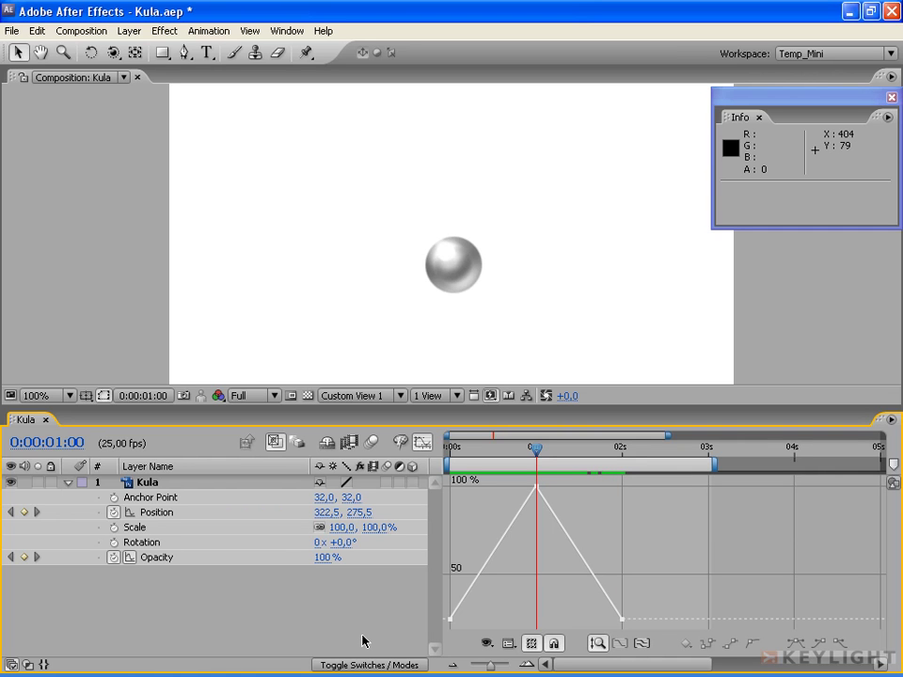
{"action": "left_click", "coordinate": [418, 452]}
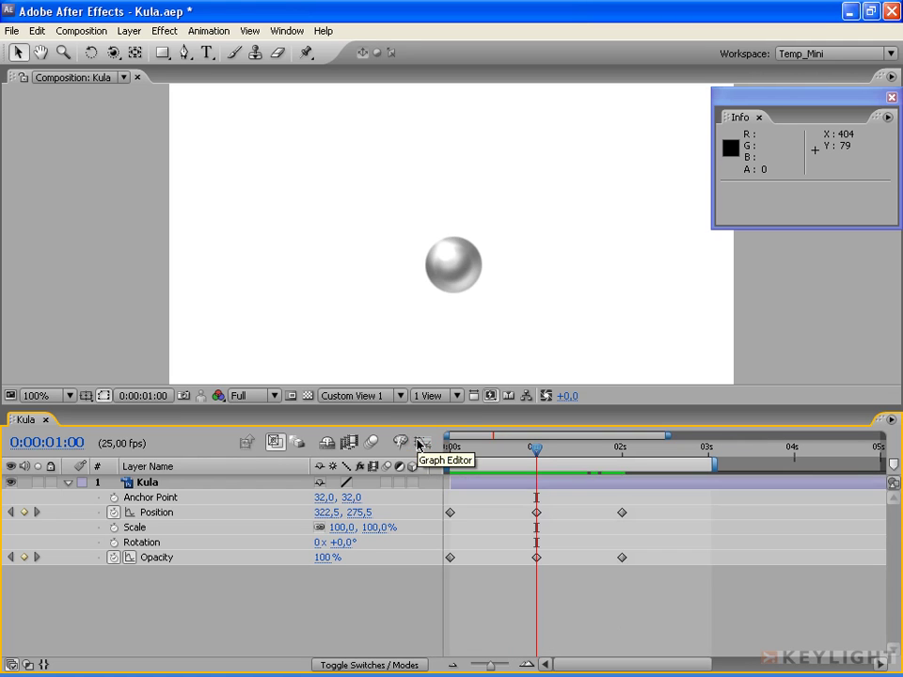
{"action": "left_click", "coordinate": [419, 445]}
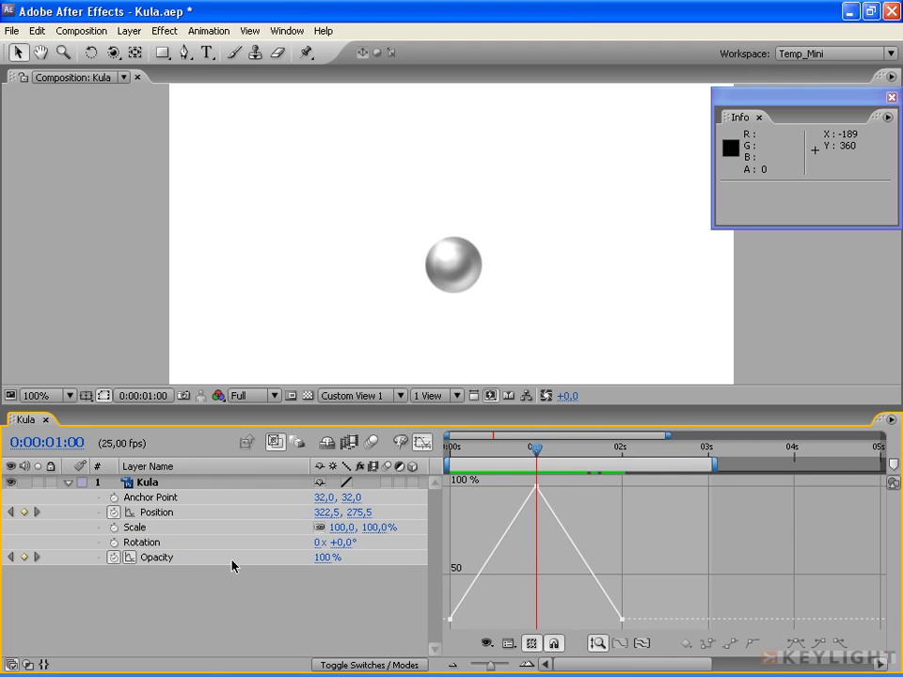
{"action": "left_click", "coordinate": [419, 443]}
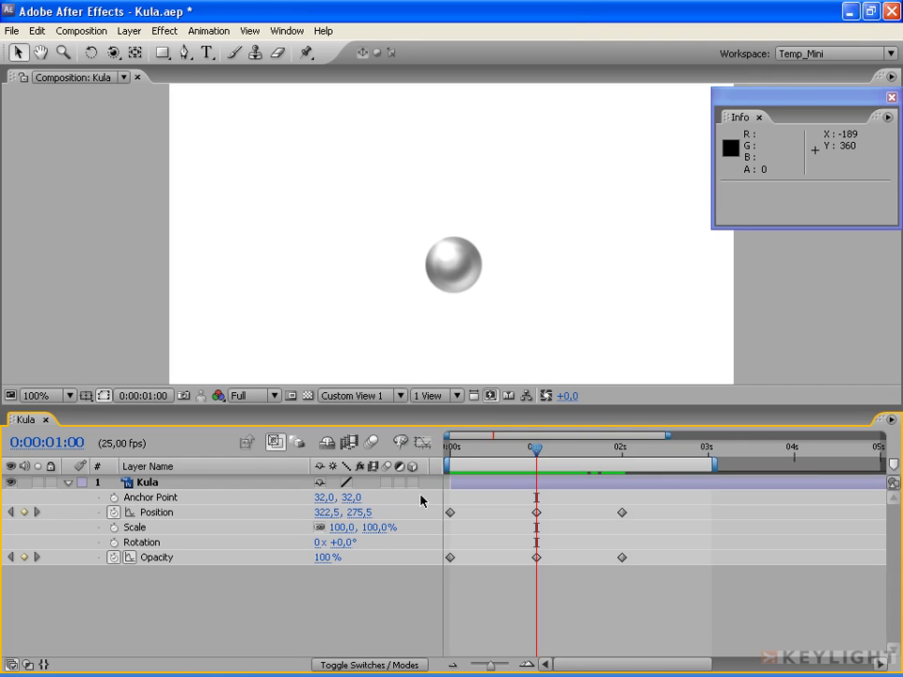
Return to the Graph Editor showing only the Opacity curve with Auto-zoom graph height, and pick the Hand tool.
{"action": "left_click", "coordinate": [422, 444]}
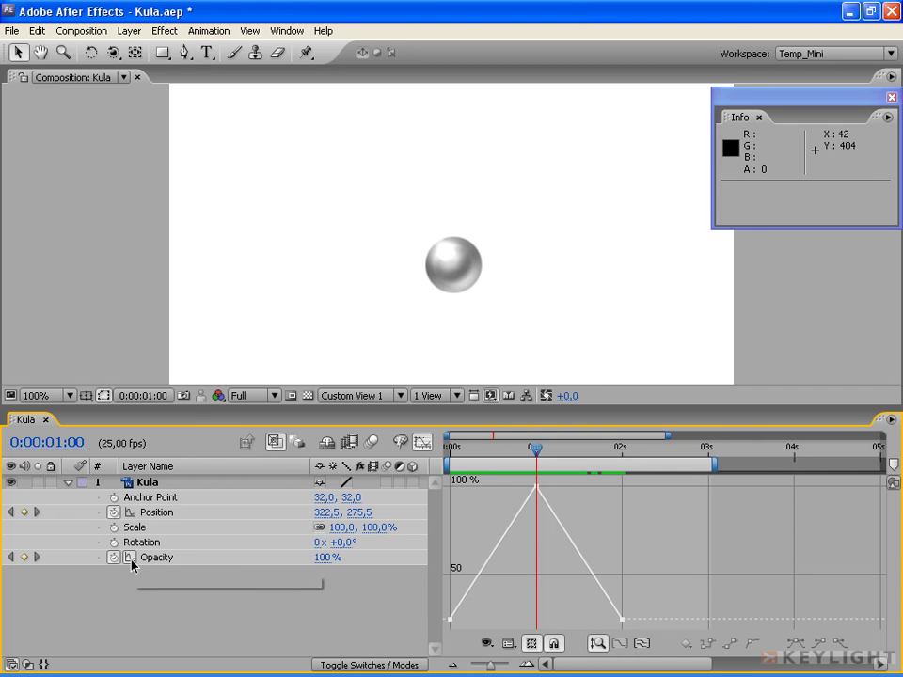
{"action": "left_click", "coordinate": [421, 442]}
{"action": "left_click", "coordinate": [421, 442]}
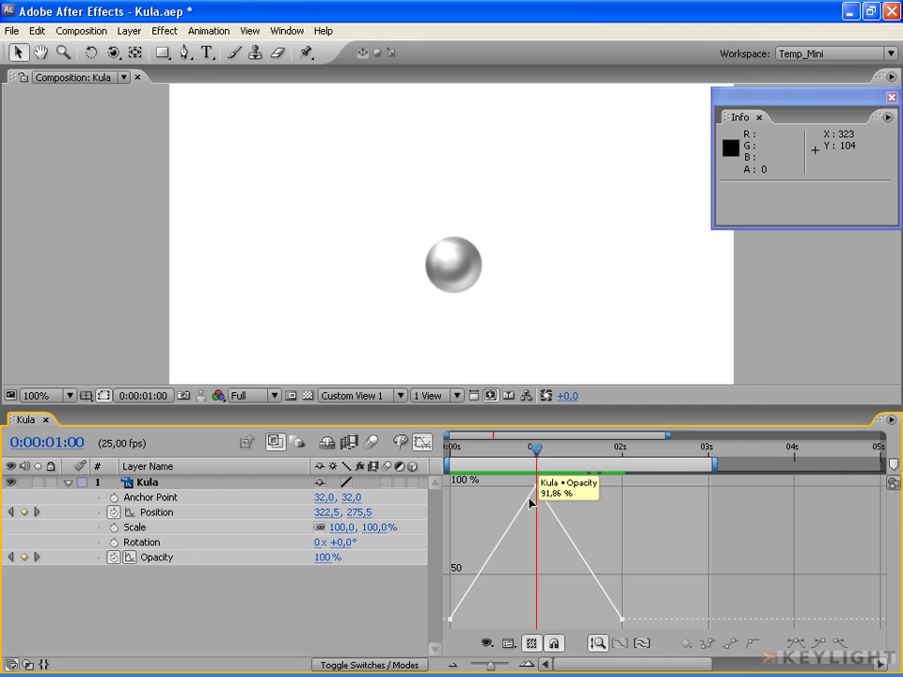
{"action": "left_click", "coordinate": [160, 513]}
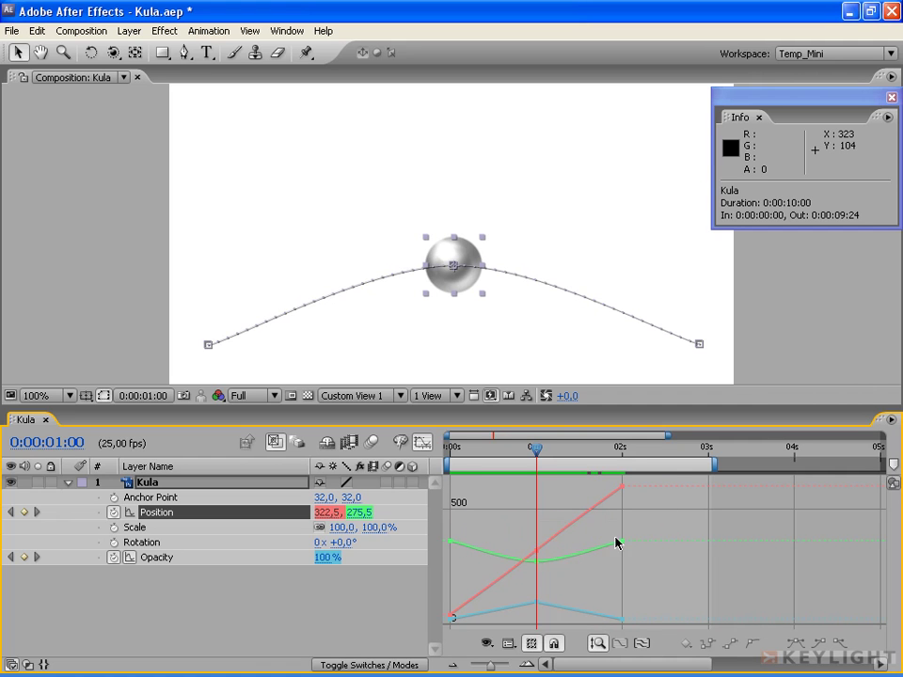
{"action": "left_click", "coordinate": [280, 602]}
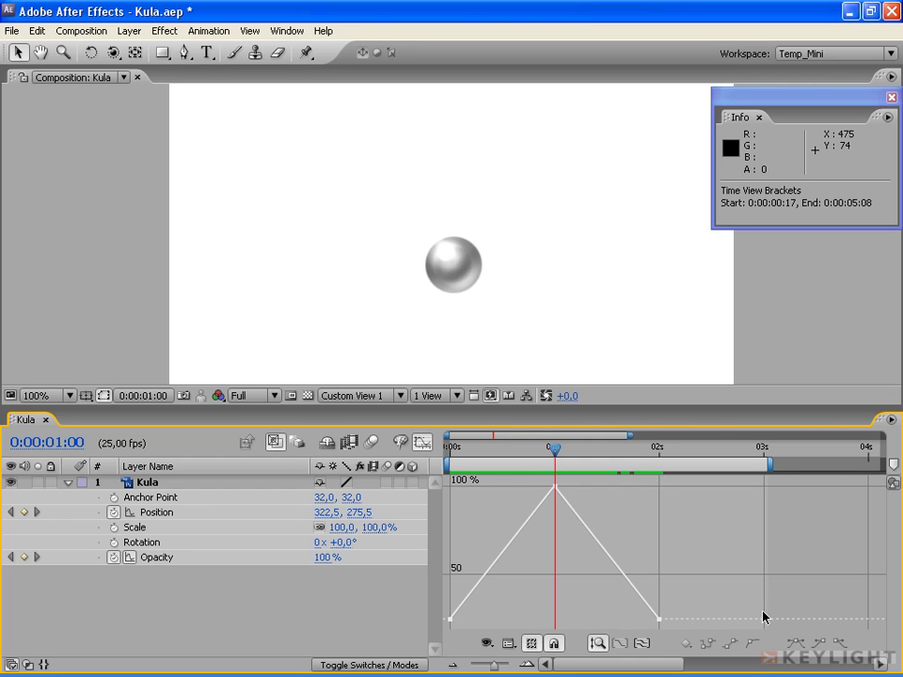
{"action": "left_click", "coordinate": [595, 645]}
{"action": "left_click", "coordinate": [40, 53]}
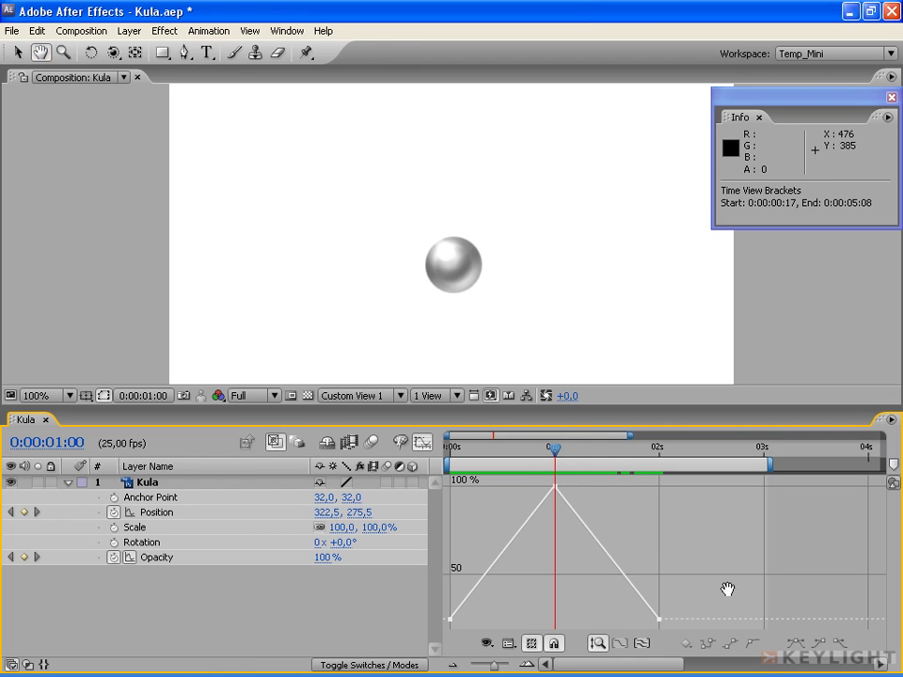
Pan around the Opacity graph with the Hand tool.
{"action": "mouse_move", "coordinate": [714, 540]}
{"action": "left_mouse_down"}
{"action": "mouse_move", "coordinate": [467, 540]}
{"action": "mouse_move", "coordinate": [706, 538]}
{"action": "left_mouse_up"}
{"action": "mouse_move", "coordinate": [579, 670]}
{"action": "left_mouse_down"}
{"action": "mouse_move", "coordinate": [702, 670]}
{"action": "mouse_move", "coordinate": [579, 670]}
{"action": "left_mouse_up"}
{"action": "mouse_move", "coordinate": [588, 555]}
{"action": "left_mouse_down"}
{"action": "mouse_move", "coordinate": [589, 573]}
{"action": "mouse_move", "coordinate": [683, 562]}
{"action": "mouse_move", "coordinate": [681, 577]}
{"action": "left_mouse_up"}
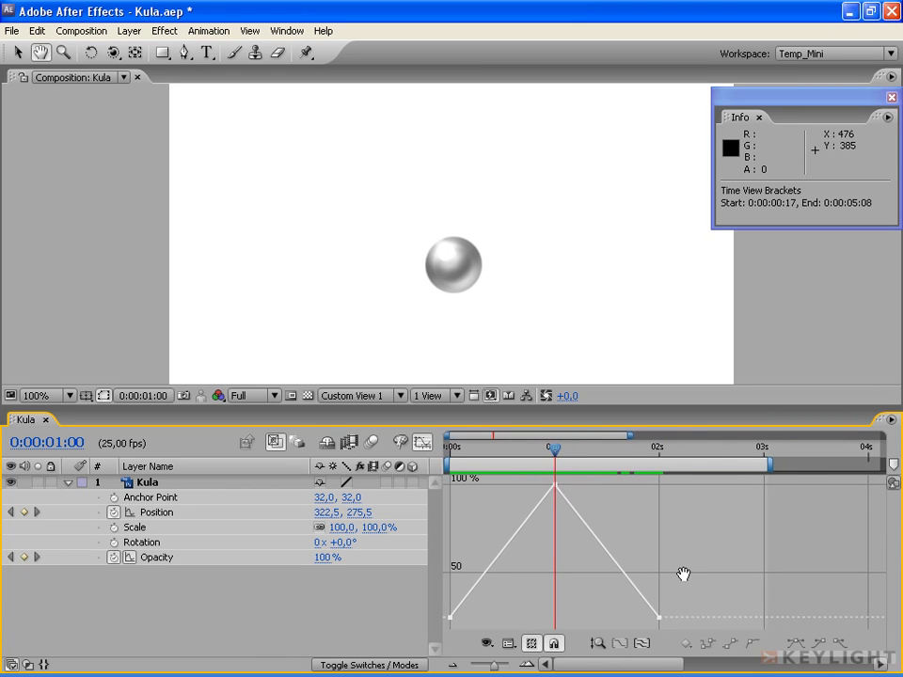
Toggle Auto-zoom graph height to refit the full 0–100% Opacity curve in view.
{"action": "left_click", "coordinate": [598, 644]}
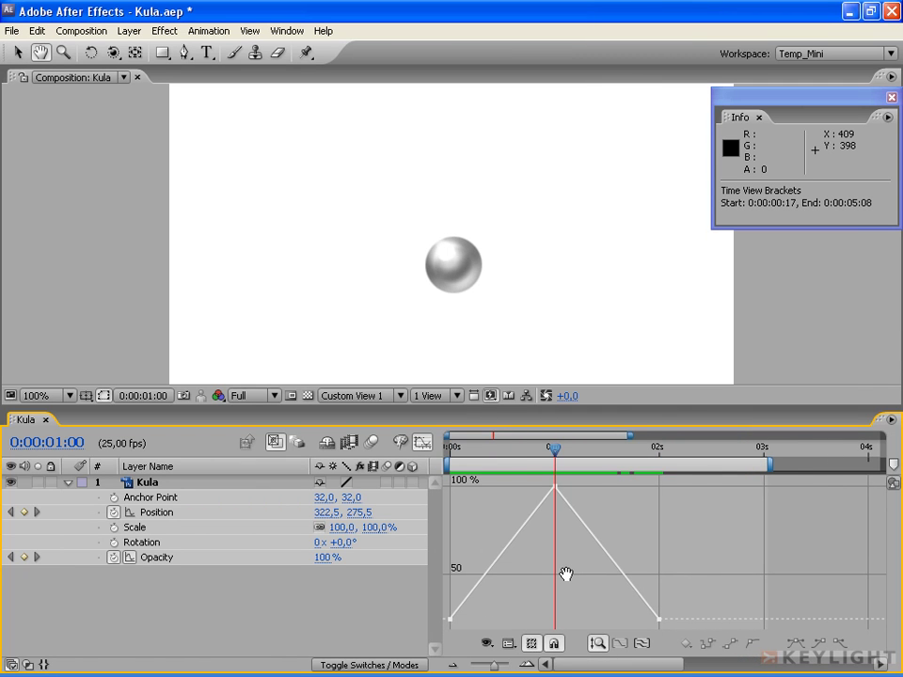
{"action": "left_click", "coordinate": [598, 644]}
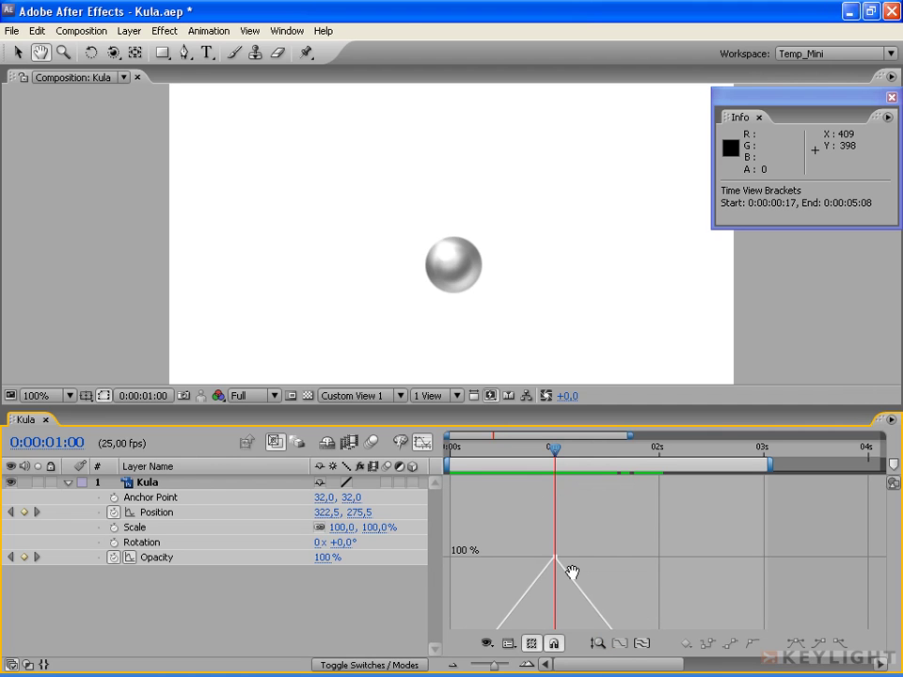
{"action": "scroll", "coordinate": [572, 572], "scroll_direction": "down", "scroll_amount": 3}
{"action": "scroll", "coordinate": [572, 572], "scroll_direction": "down", "scroll_amount": 2}
{"action": "scroll", "coordinate": [572, 572], "scroll_direction": "up", "scroll_amount": 5}
{"action": "scroll", "coordinate": [572, 572], "scroll_direction": "down", "scroll_amount": 3}
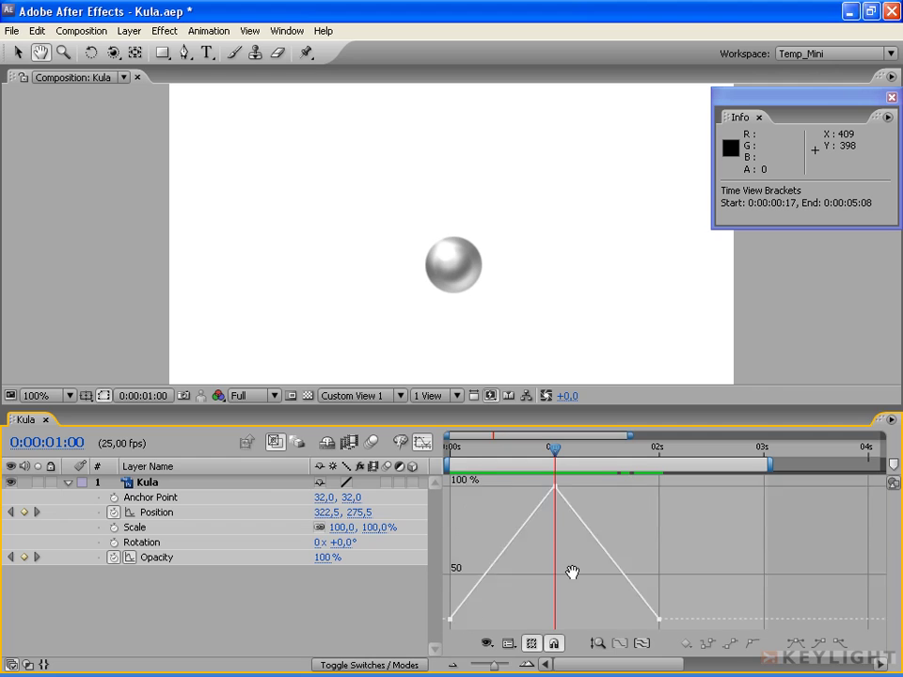
{"action": "left_click", "coordinate": [597, 644]}
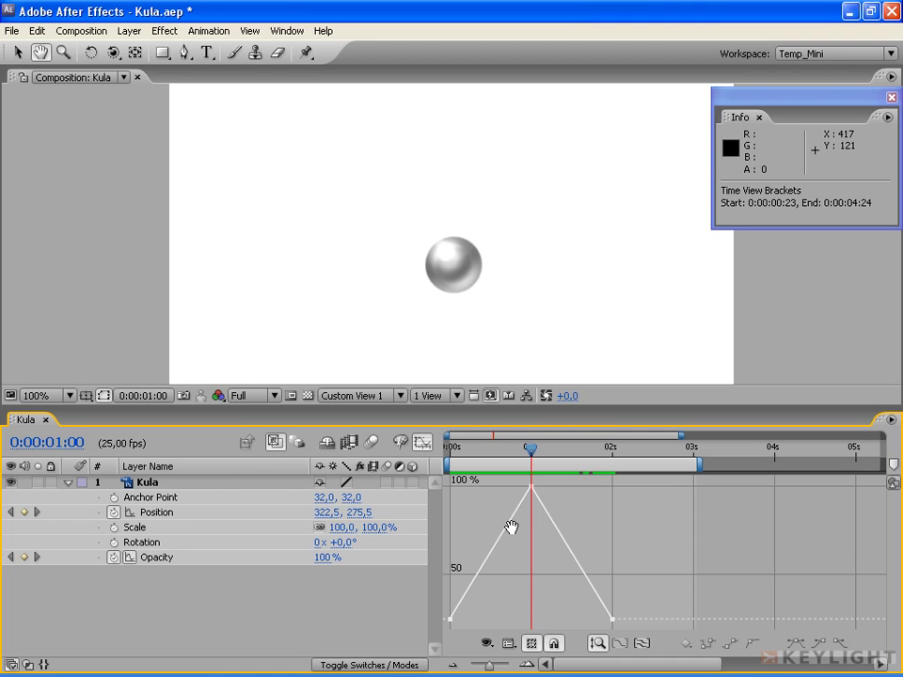
With the Zoom tool, zoom in and out on the Opacity curve in time and value.
{"action": "key", "text": "z"}
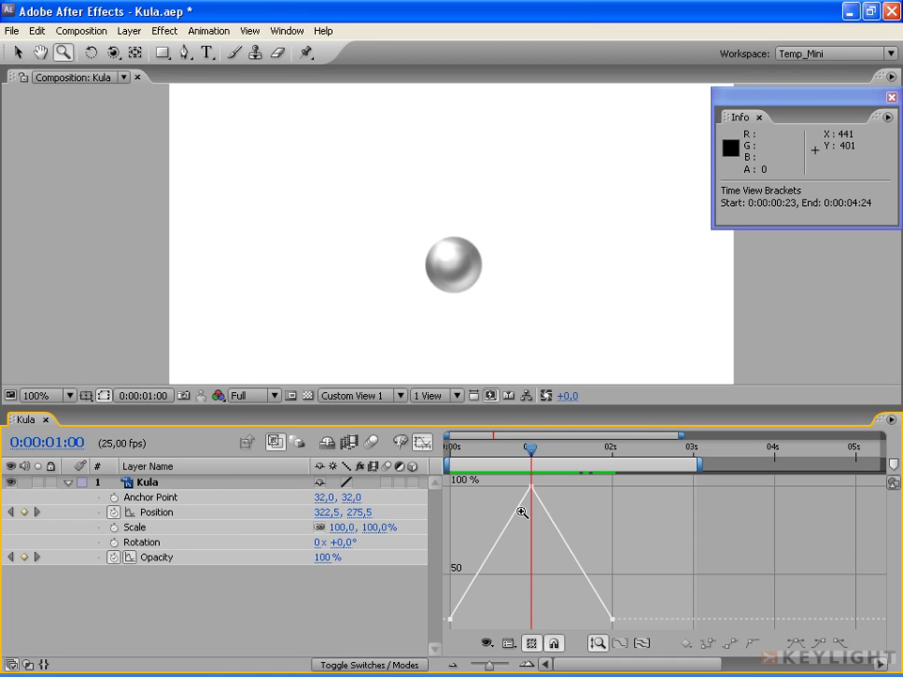
{"action": "left_click", "coordinate": [558, 556]}
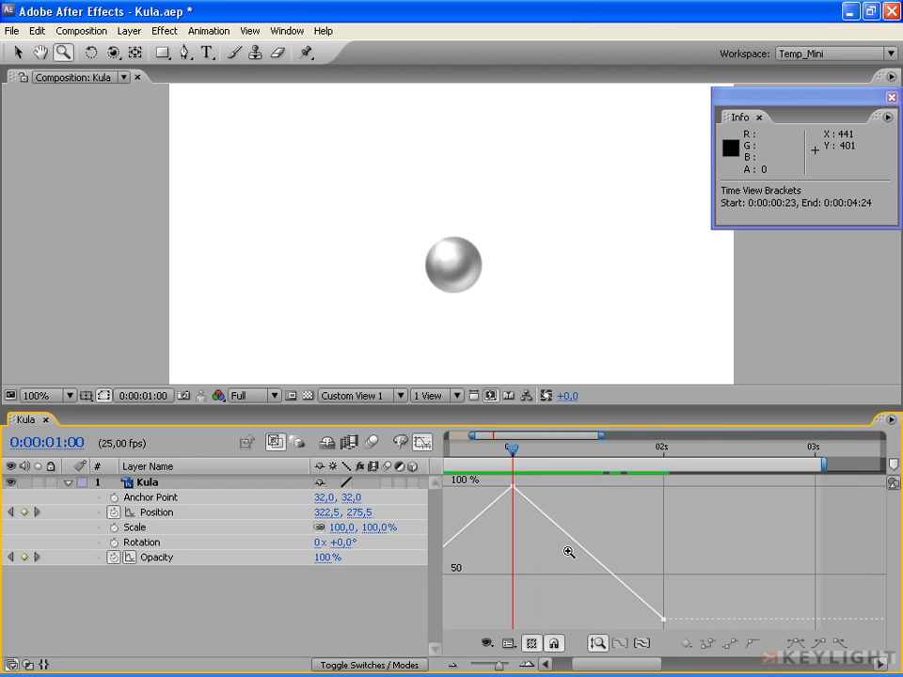
{"action": "left_click_drag", "start_coordinate": [607, 668], "coordinate": [575, 668]}
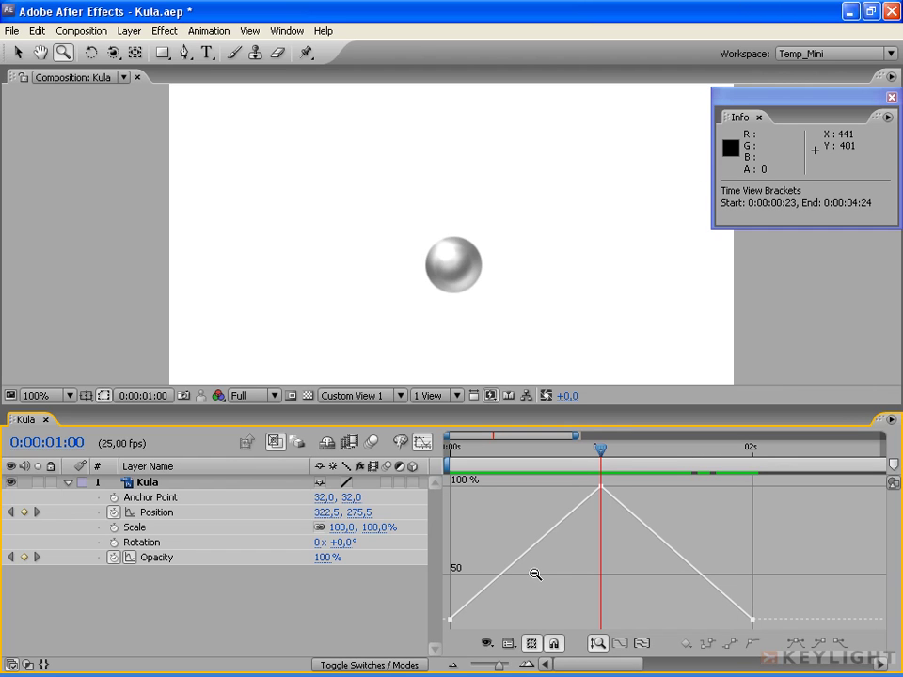
{"action": "left_click", "coordinate": [569, 553], "text": "alt"}
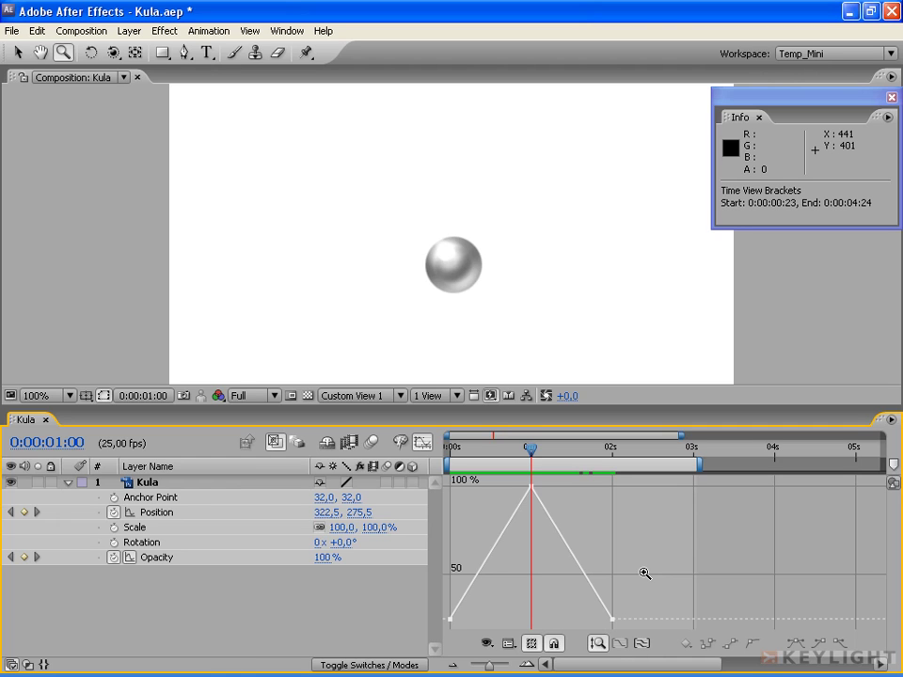
{"action": "left_click", "coordinate": [594, 642]}
{"action": "left_click", "coordinate": [540, 561]}
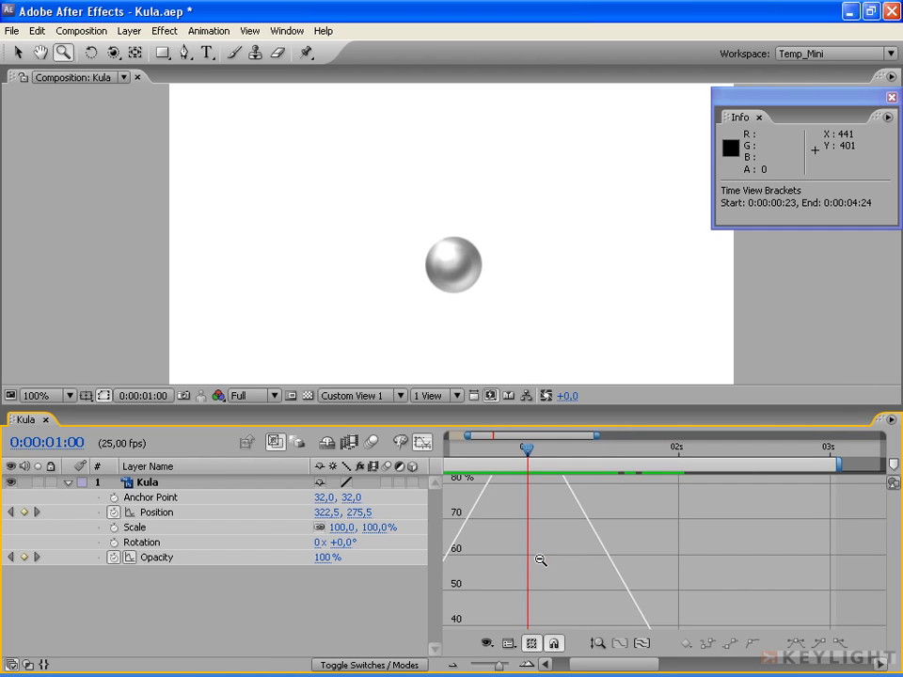
{"action": "left_click", "coordinate": [541, 561], "text": "alt"}
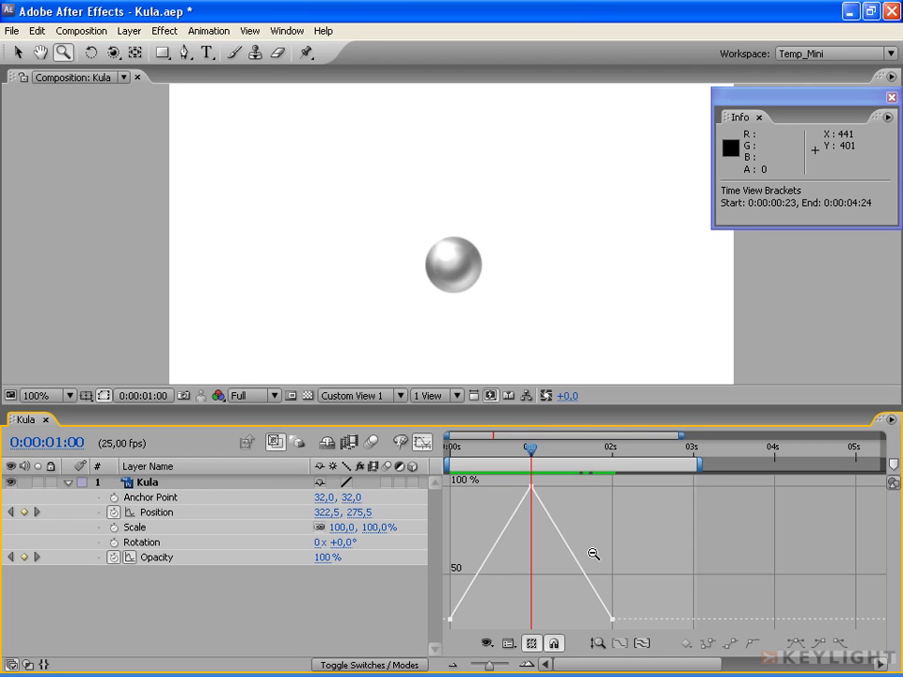
Stretch the curve's time scale, refit its height with Auto-zoom, and zoom in on the falling end.
{"action": "mouse_move", "coordinate": [593, 554]}
{"action": "left_mouse_down"}
{"action": "mouse_move", "coordinate": [676, 561]}
{"action": "mouse_move", "coordinate": [610, 563]}
{"action": "left_mouse_up"}
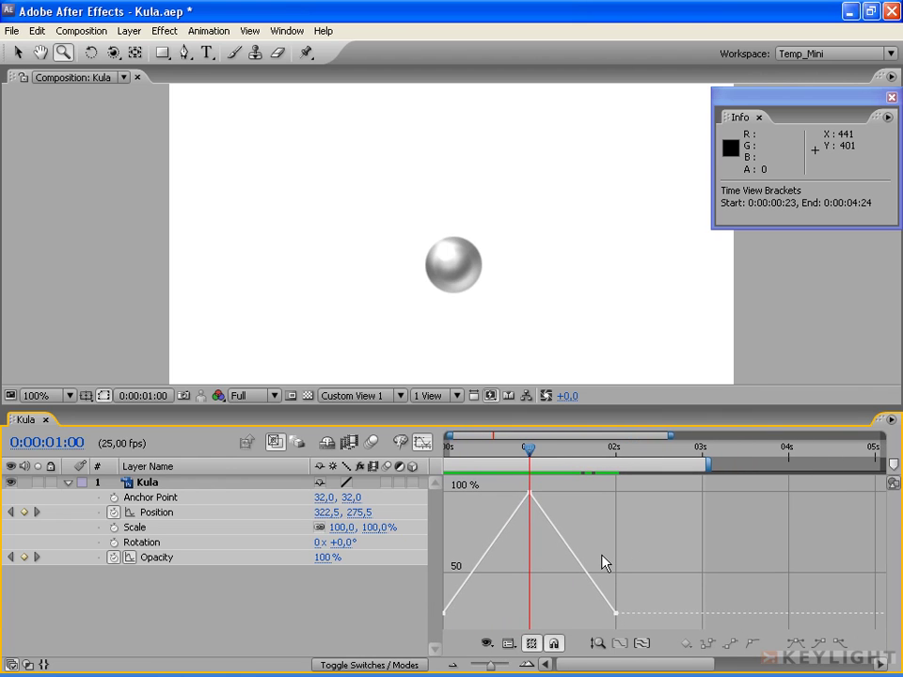
{"action": "left_click_drag", "start_coordinate": [602, 563], "coordinate": [600, 562]}
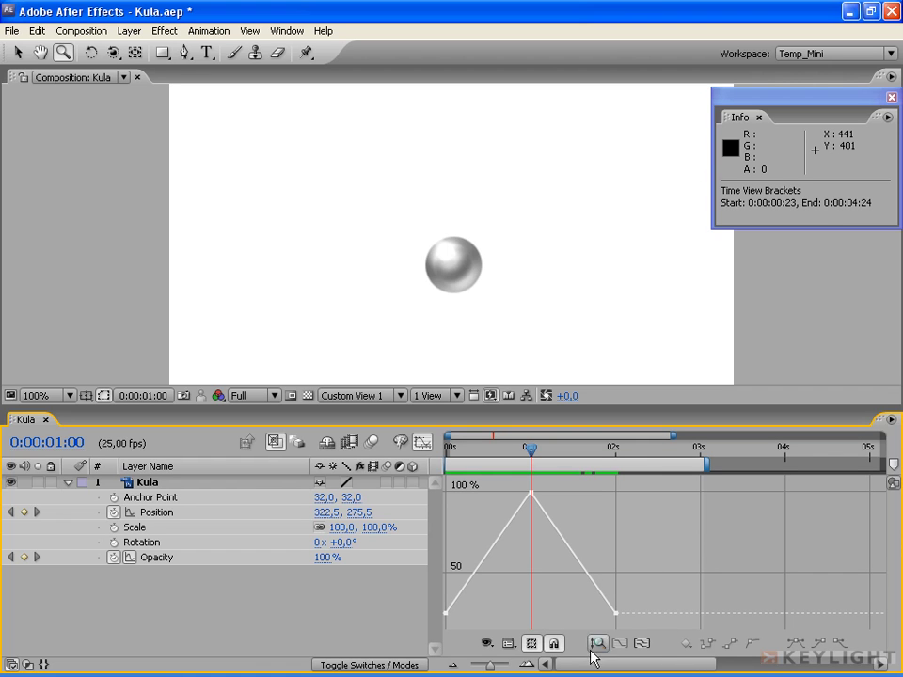
{"action": "left_click", "coordinate": [586, 568], "text": "alt"}
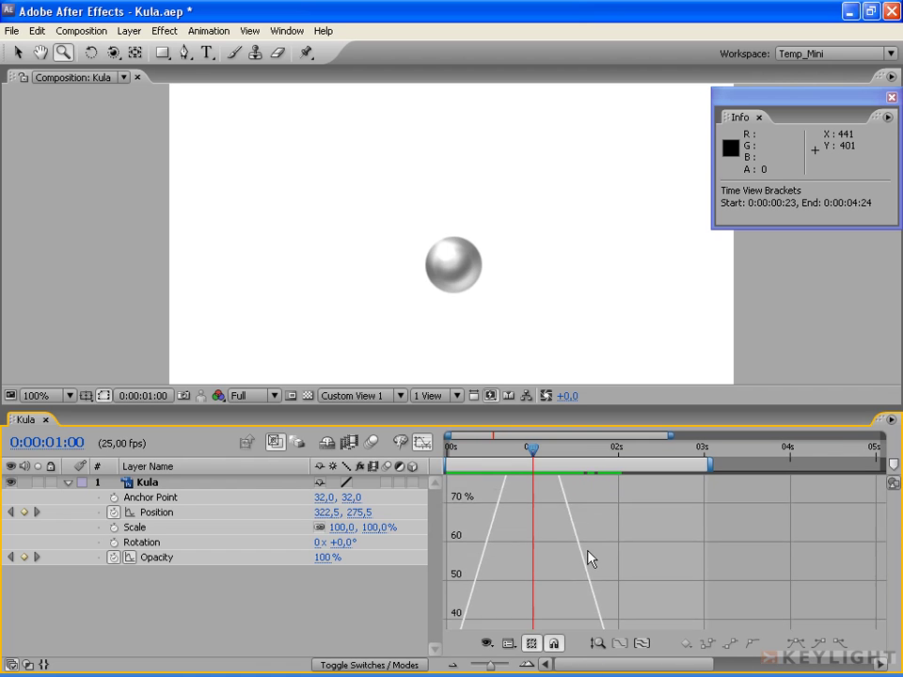
{"action": "left_click", "coordinate": [588, 579], "text": "alt"}
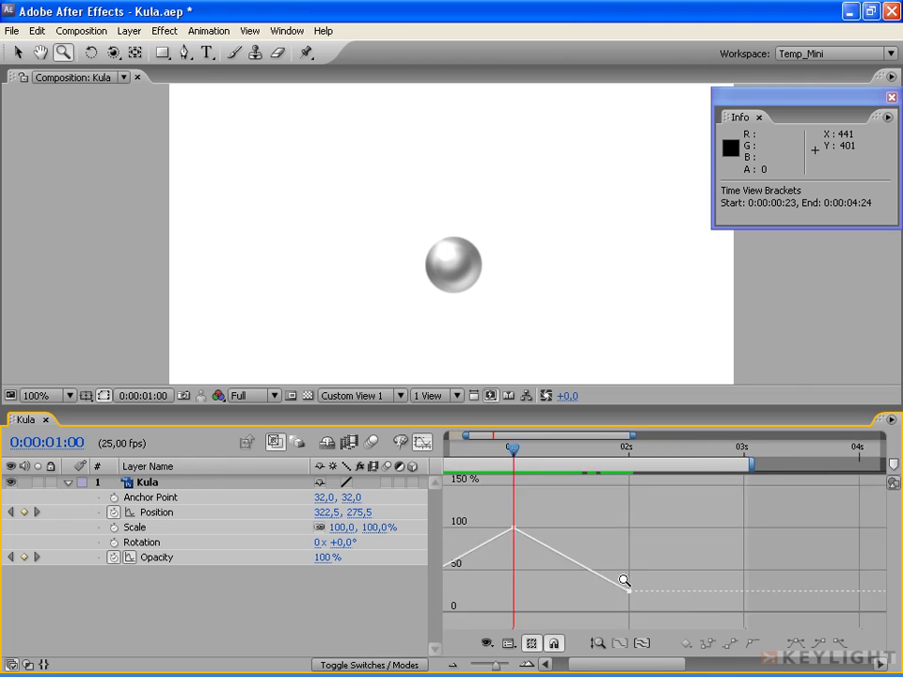
{"action": "left_click", "coordinate": [583, 580], "text": "alt"}
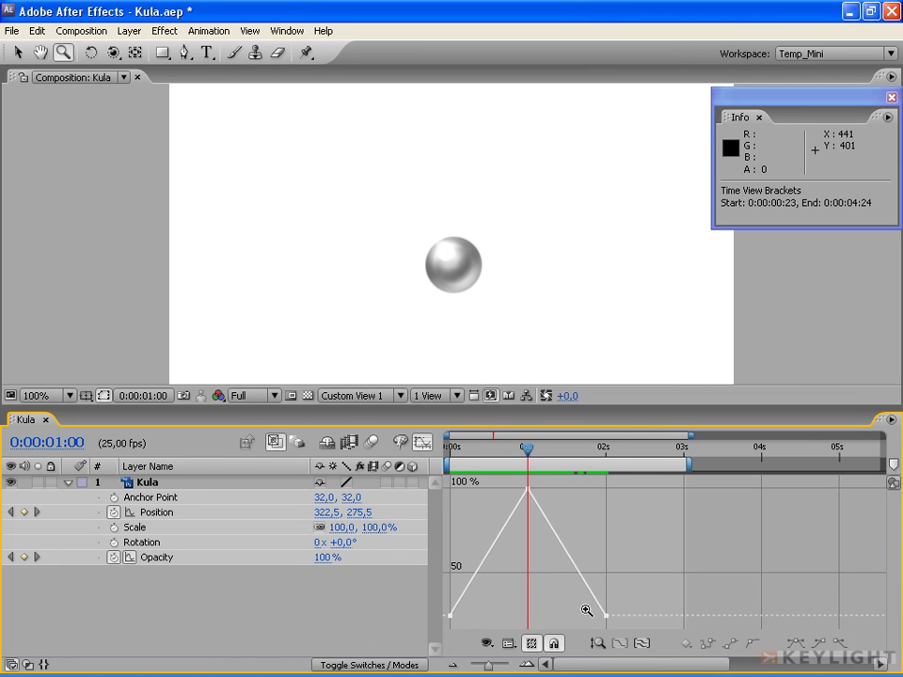
{"action": "left_click", "coordinate": [599, 648]}
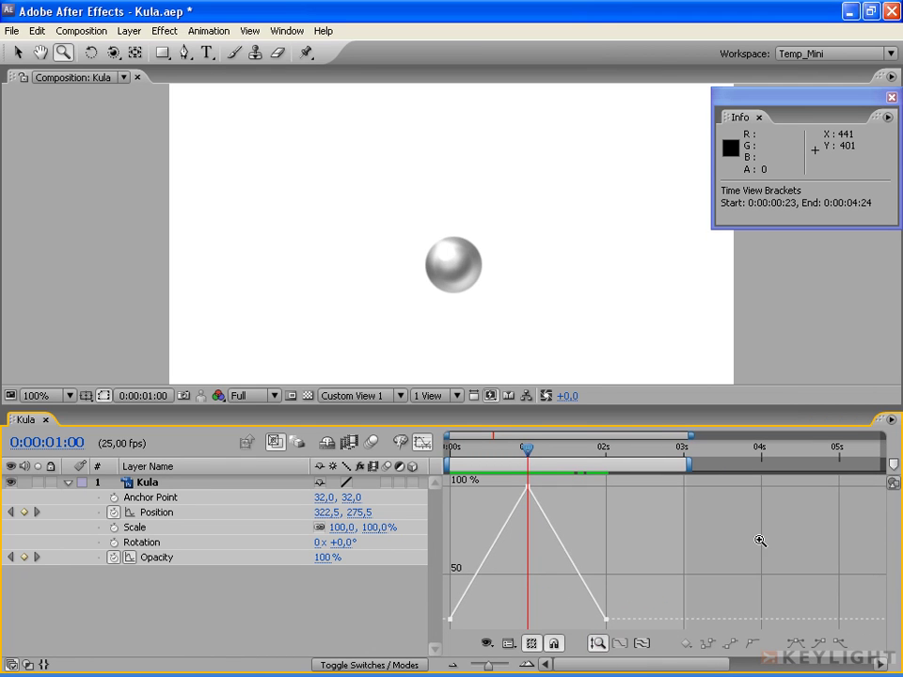
{"action": "left_click", "coordinate": [564, 553]}
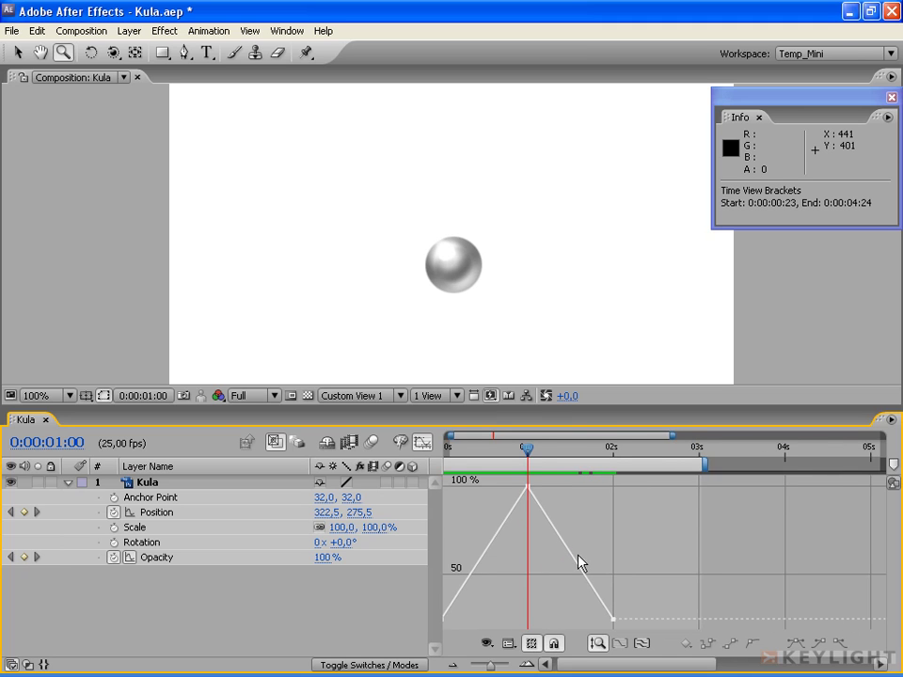
{"action": "left_click", "coordinate": [577, 550], "text": "alt"}
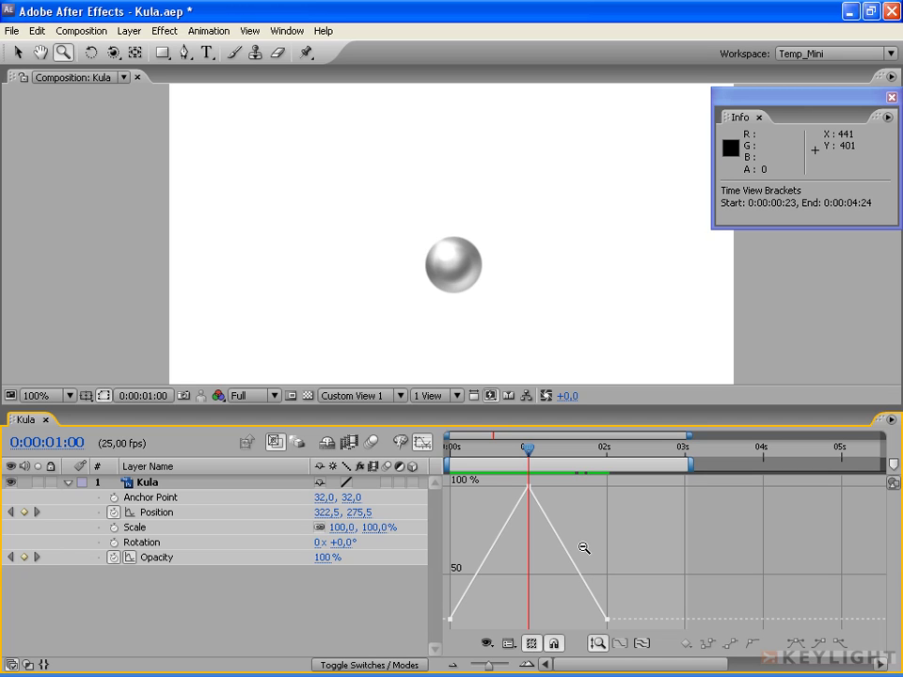
Zoom in and out on the opacity curve's falling end, later section and peak.
{"action": "left_click", "coordinate": [584, 548], "text": "alt"}
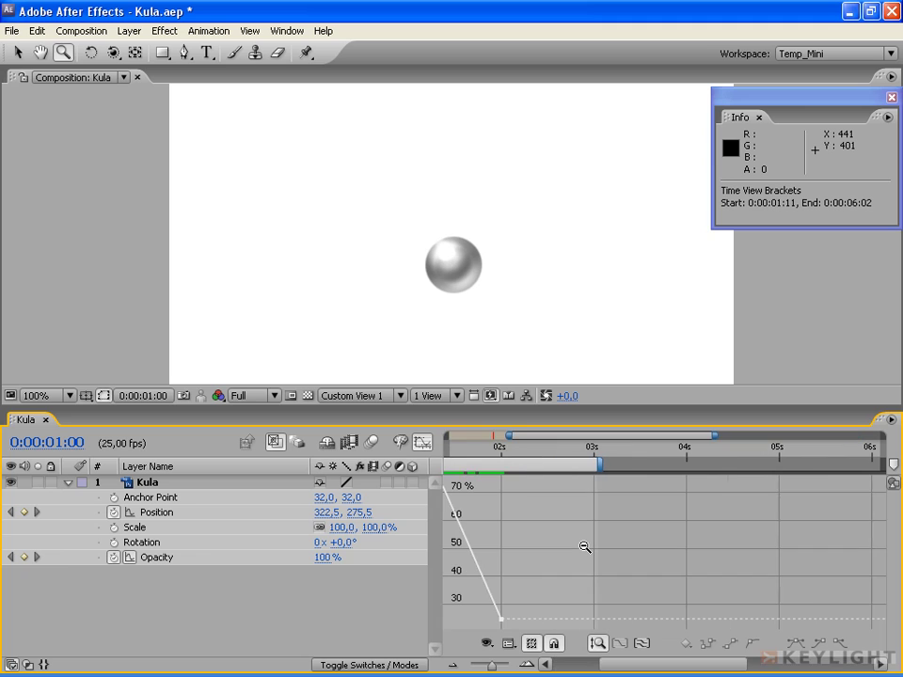
{"action": "left_click", "coordinate": [584, 548], "text": "alt"}
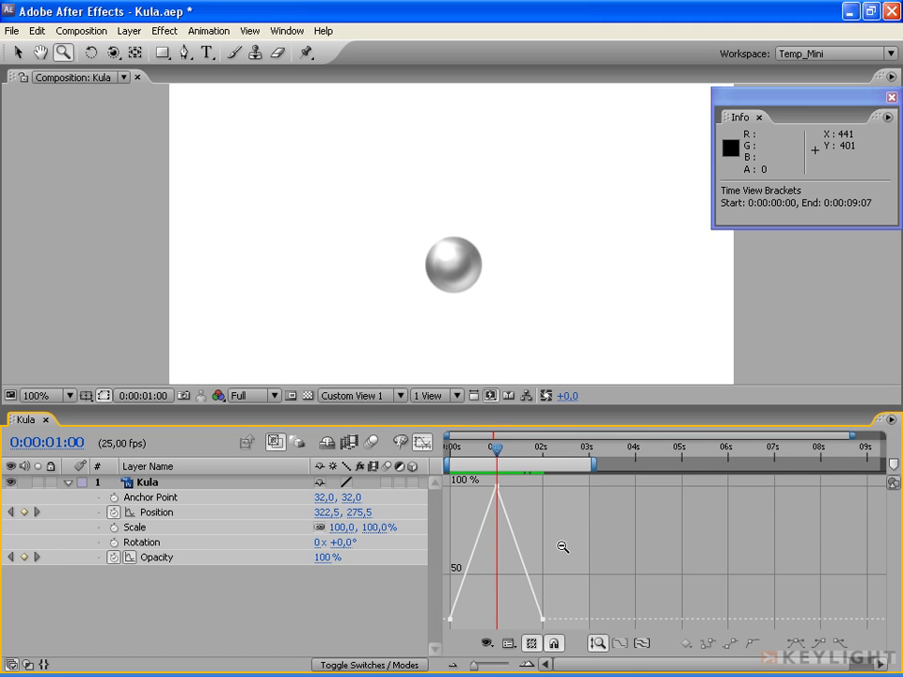
{"action": "left_click", "coordinate": [562, 547]}
{"action": "left_click", "coordinate": [562, 547]}
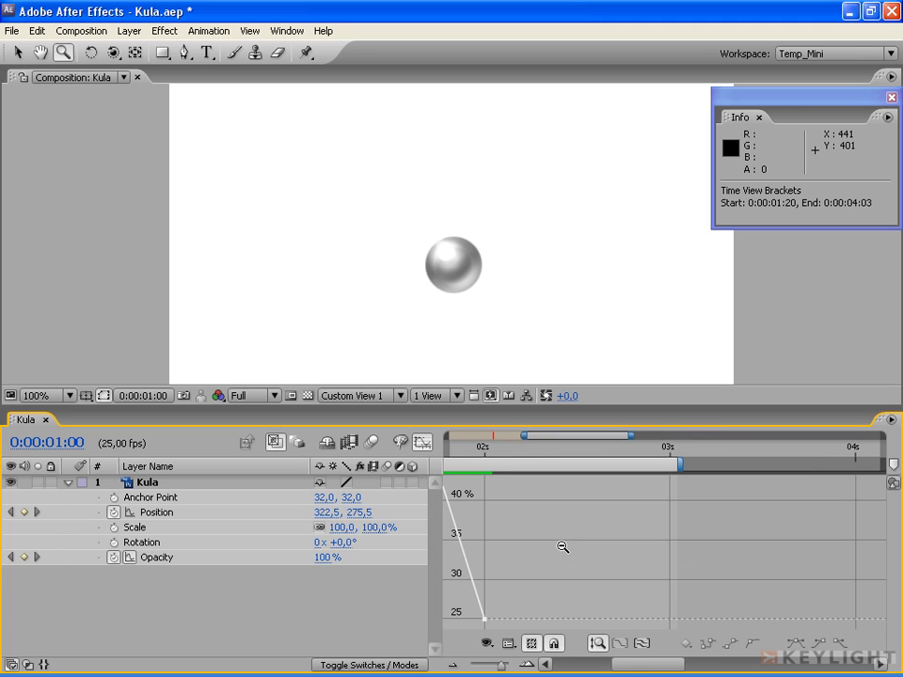
{"action": "left_click_drag", "start_coordinate": [618, 666], "coordinate": [559, 671]}
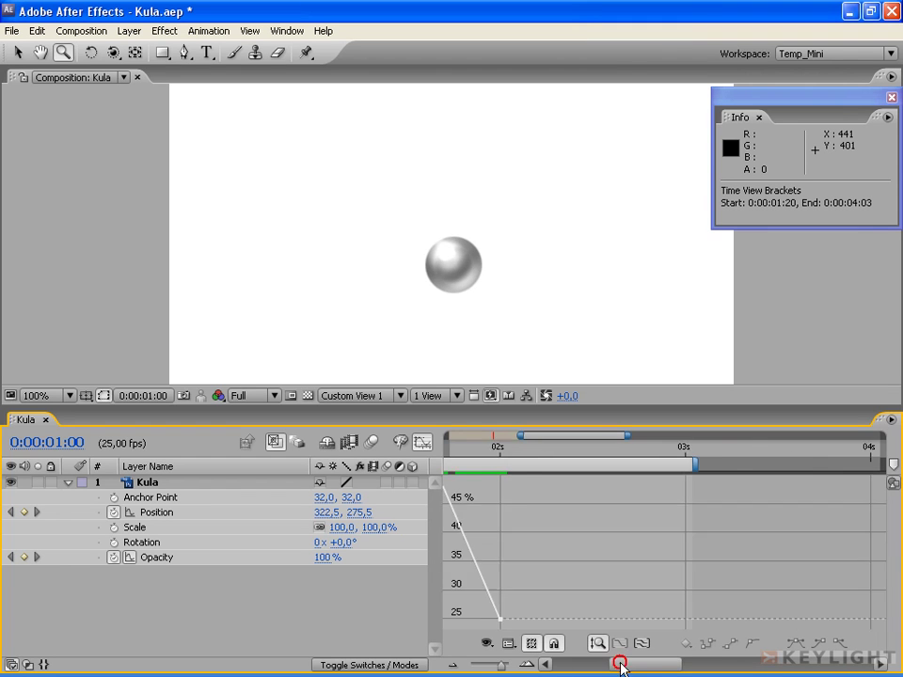
Magnify the value scale around the opacity peak, then restore the full 0–100% range.
{"action": "left_click", "coordinate": [584, 566], "text": "alt"}
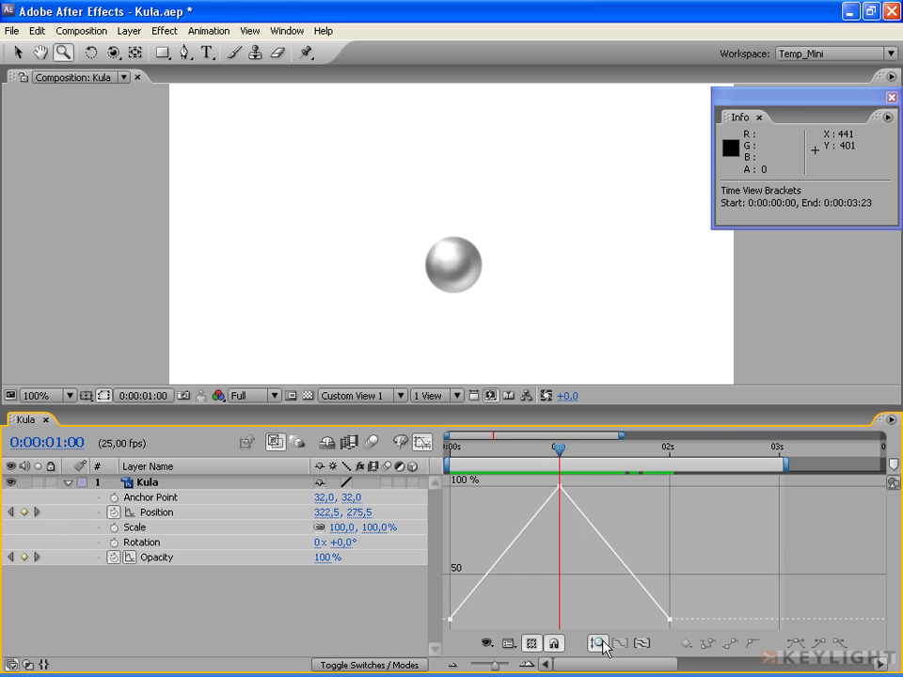
{"action": "left_click", "coordinate": [582, 561]}
{"action": "left_click", "coordinate": [582, 561]}
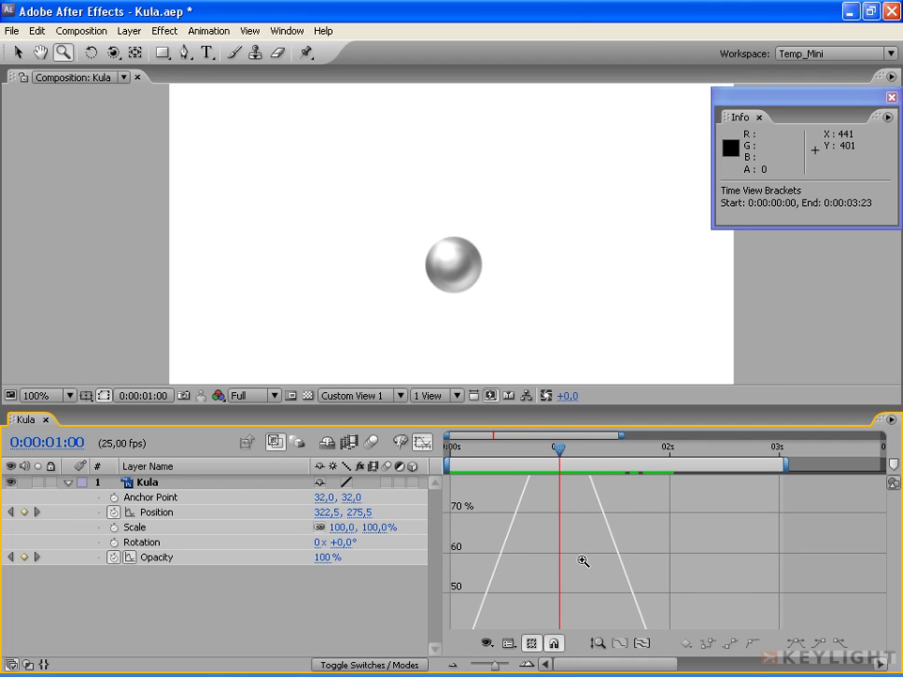
{"action": "left_click", "coordinate": [582, 561], "text": "alt"}
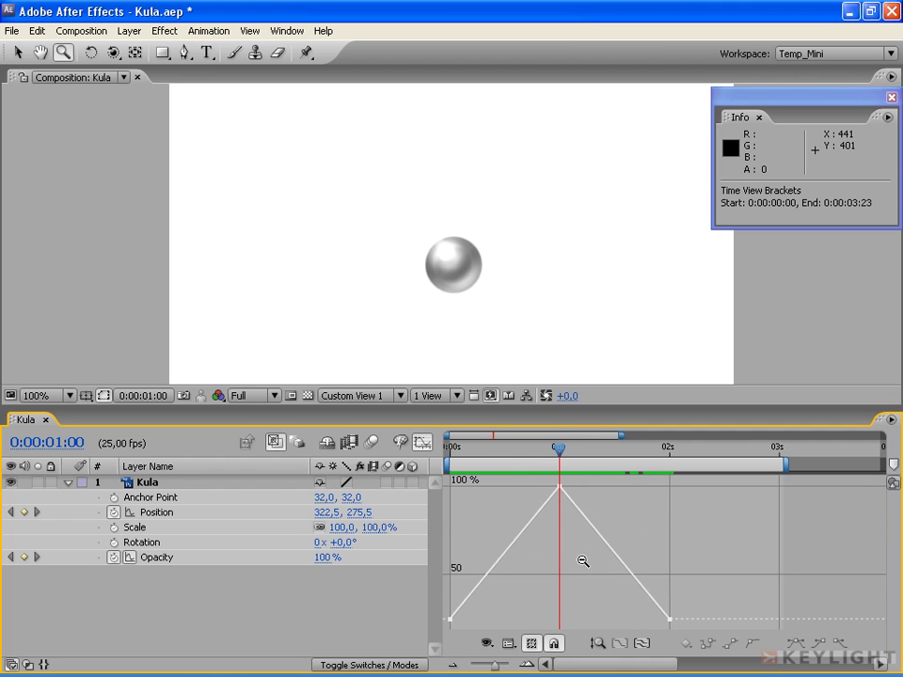
{"action": "left_click", "coordinate": [582, 561]}
{"action": "left_click", "coordinate": [582, 561], "text": "alt"}
Step the time scale from 0–2 s through 0–3 s out to 0–5 s.
{"action": "left_click", "coordinate": [598, 646]}
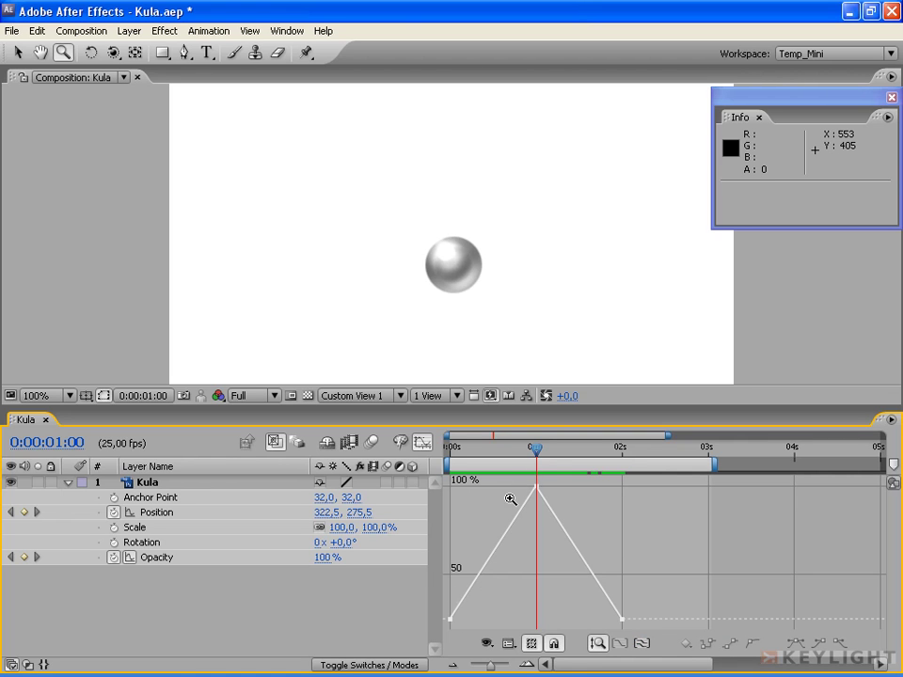
{"action": "left_click", "coordinate": [640, 646]}
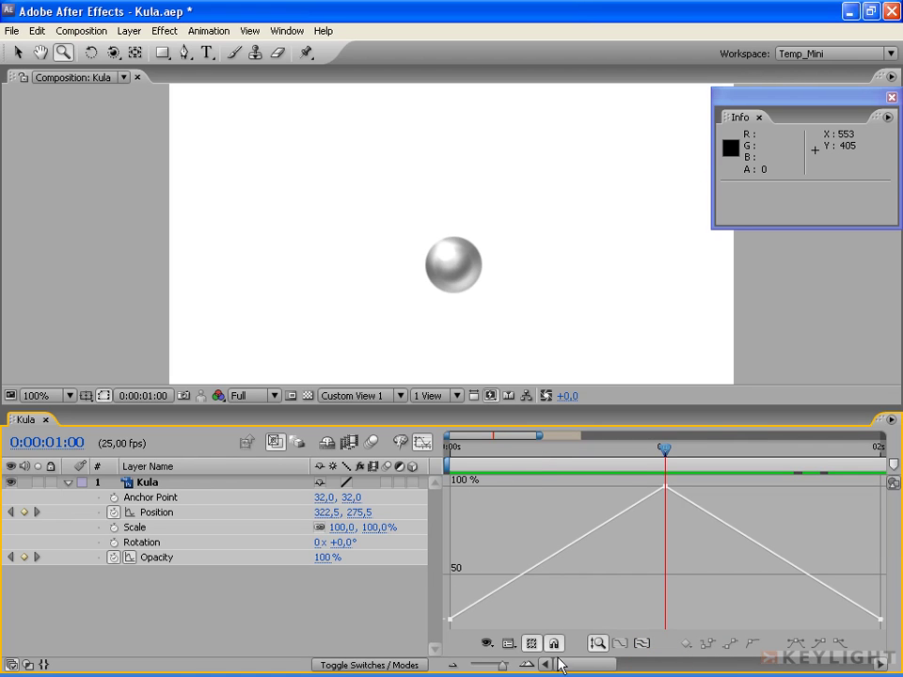
{"action": "left_click", "coordinate": [454, 666]}
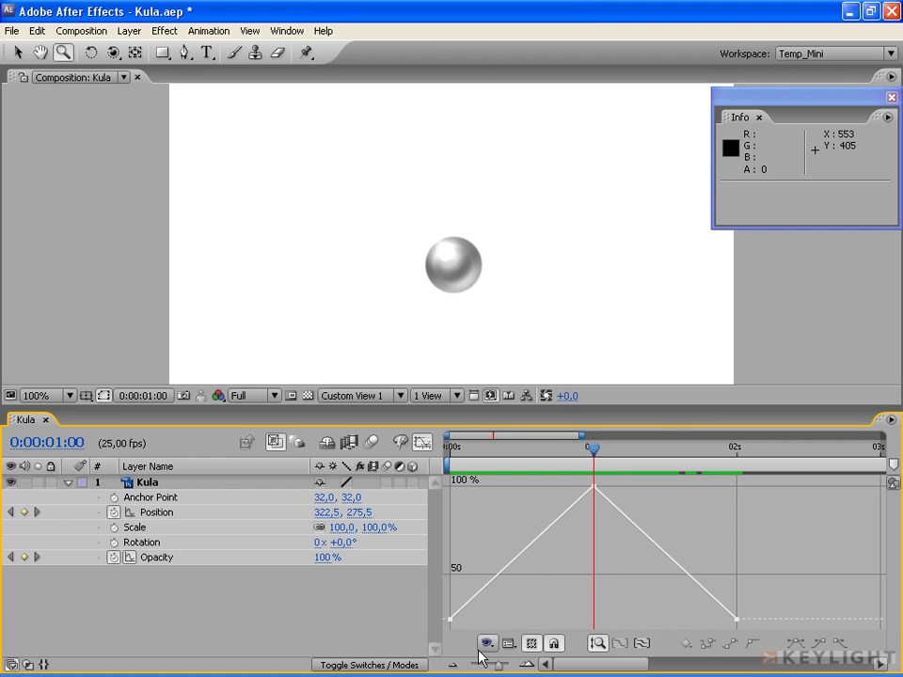
{"action": "left_click", "coordinate": [452, 664]}
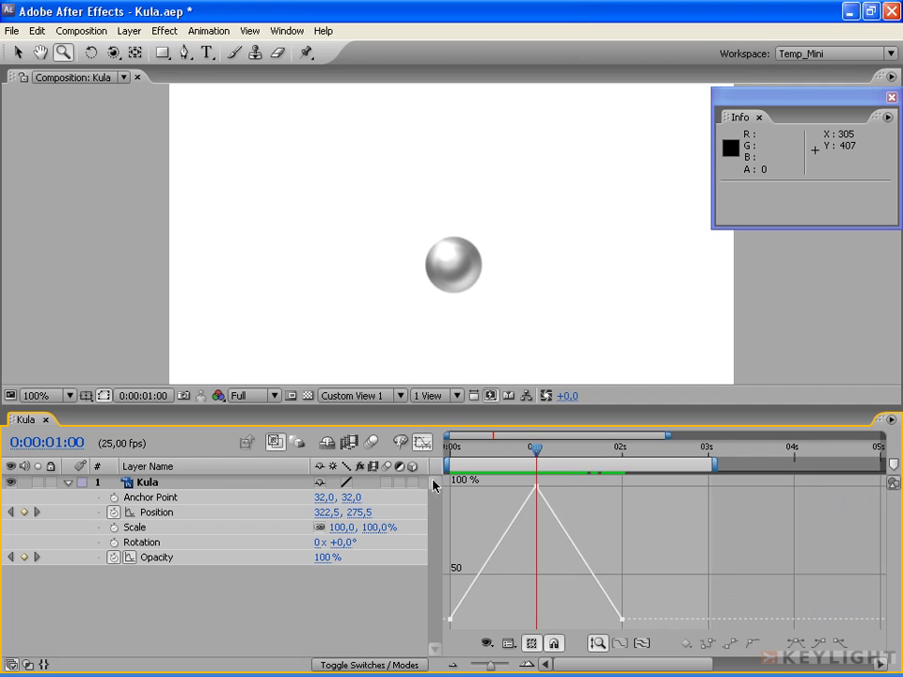
Marquee-select the three Opacity keyframes, fit the graph to them, then widen time to 0–4 s.
{"action": "left_click", "coordinate": [425, 444]}
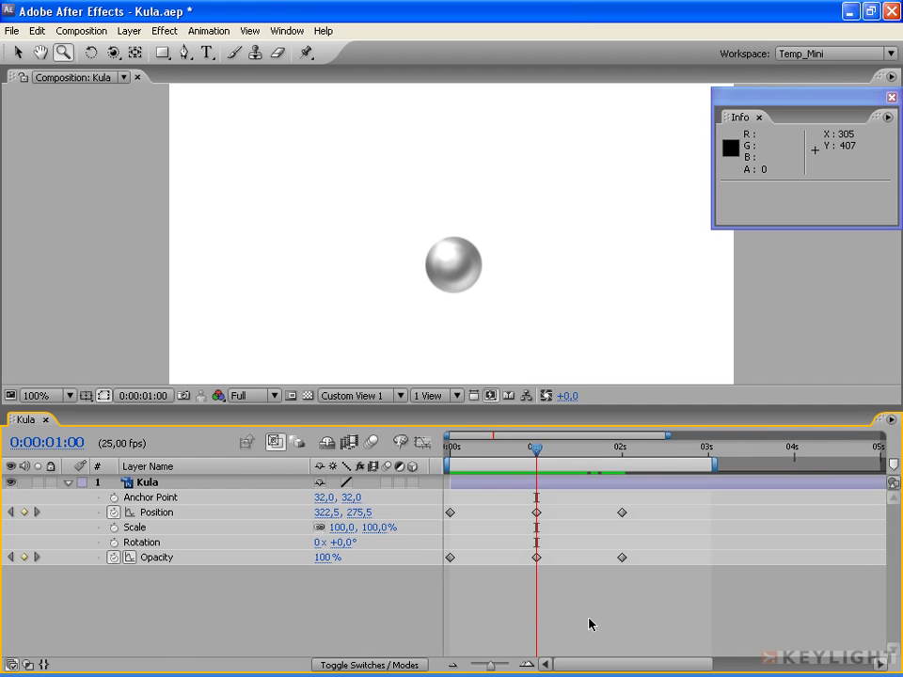
{"action": "left_click_drag", "start_coordinate": [557, 584], "coordinate": [444, 556]}
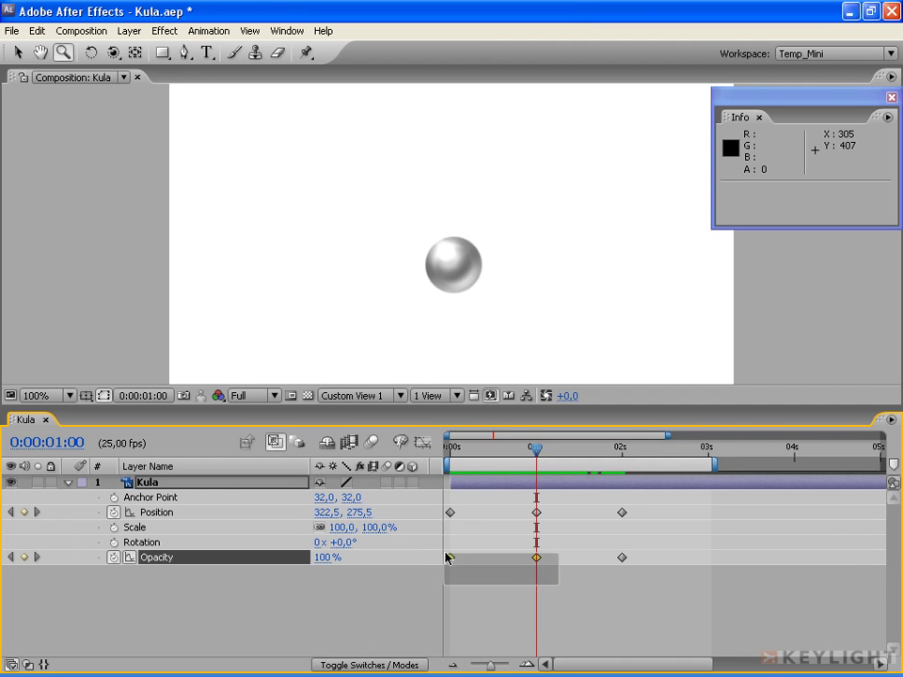
{"action": "left_click", "coordinate": [423, 444]}
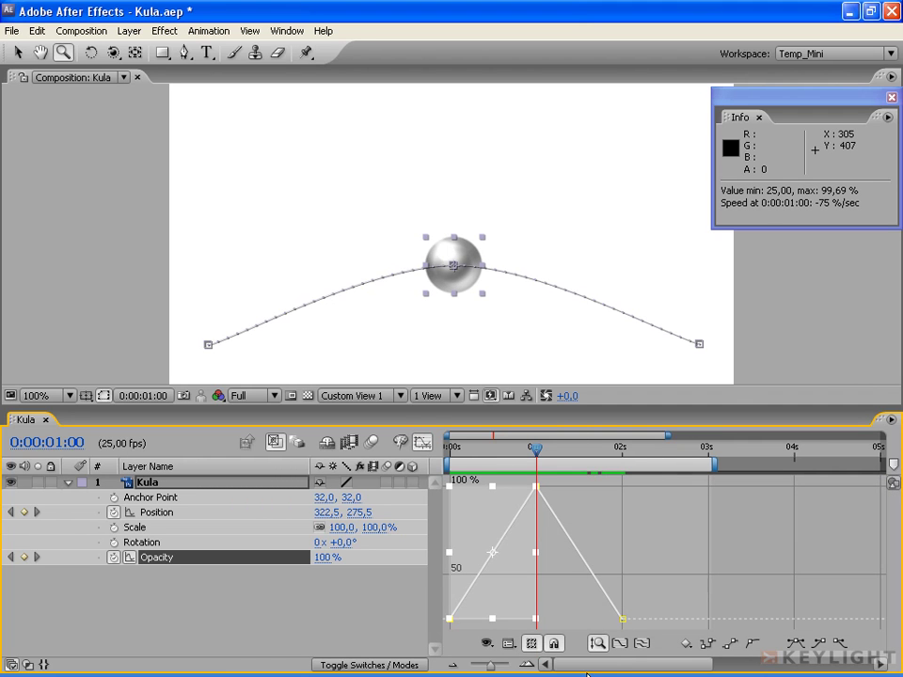
{"action": "left_click", "coordinate": [621, 646]}
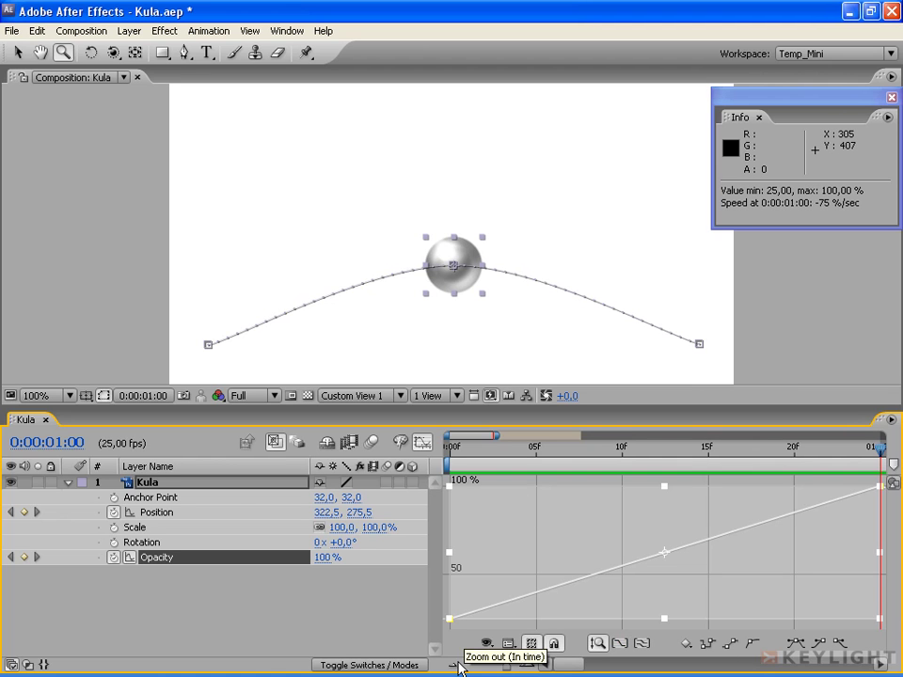
{"action": "left_click_drag", "start_coordinate": [508, 664], "coordinate": [491, 664]}
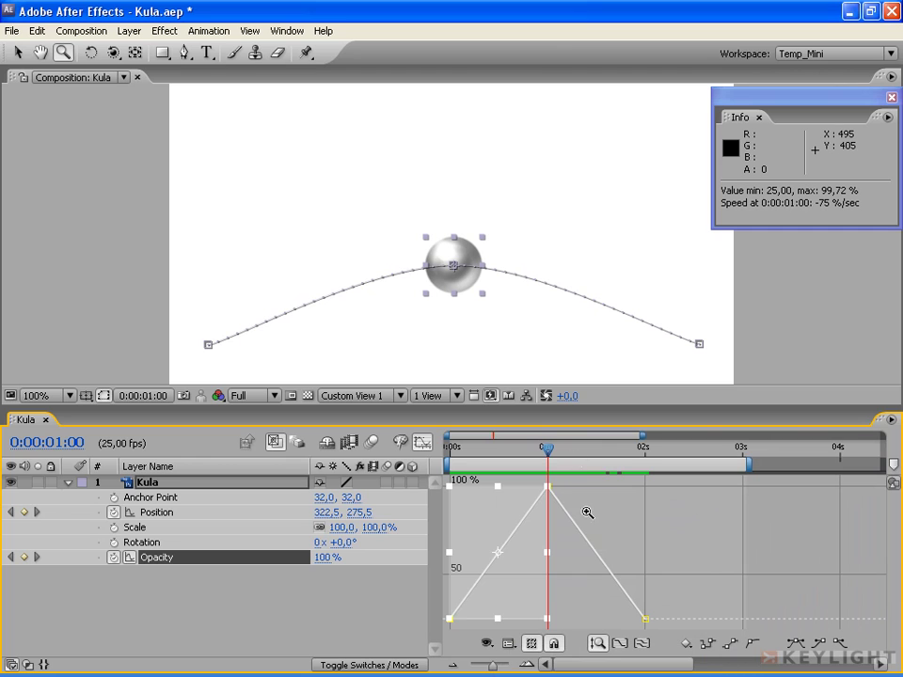